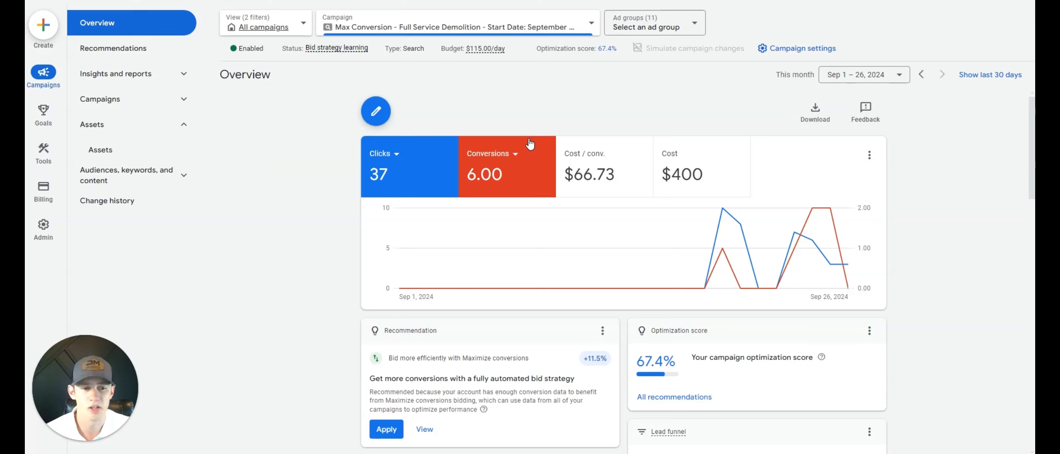
- Add cost per conversion and cost to the campaign's overview performance chart
left_click(598, 166)
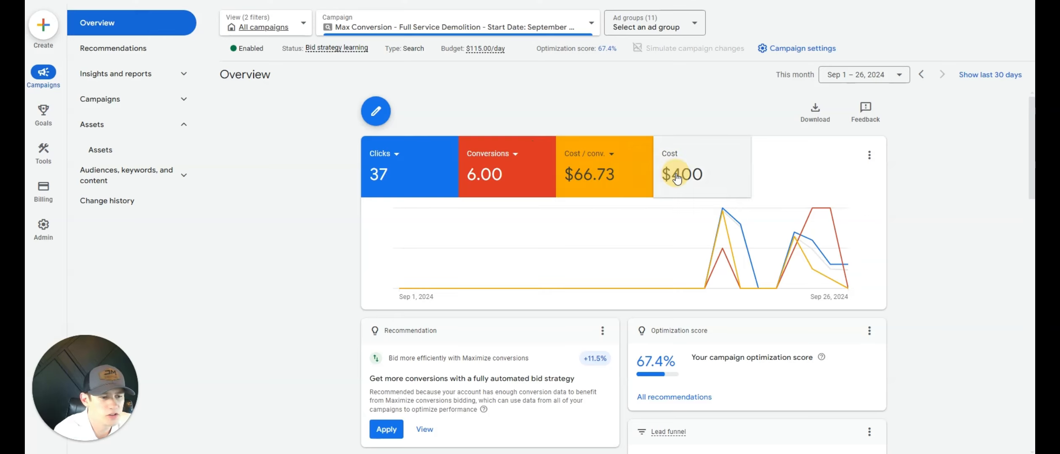
left_click(675, 169)
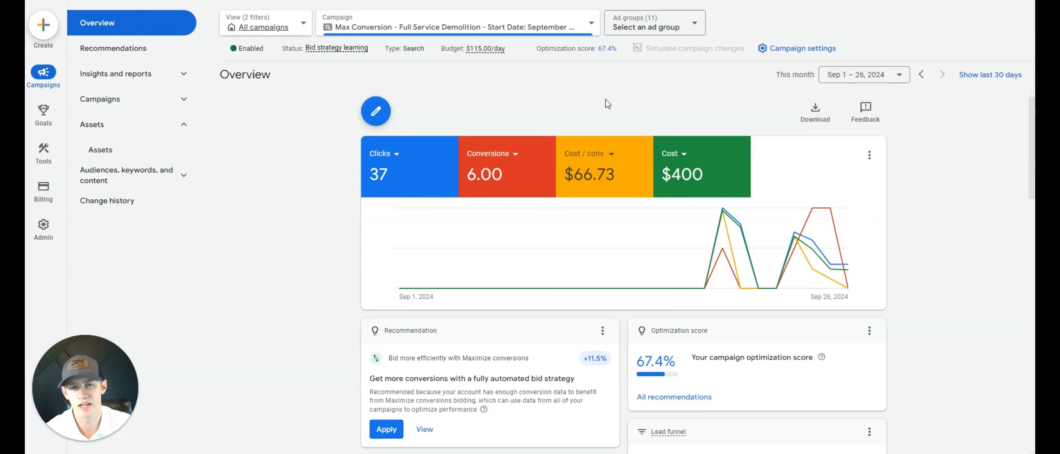
- Open the campaign's ad groups list and review the performance figures of each ad group
left_click(171, 101)
left_click(177, 124)
left_click(337, 315)
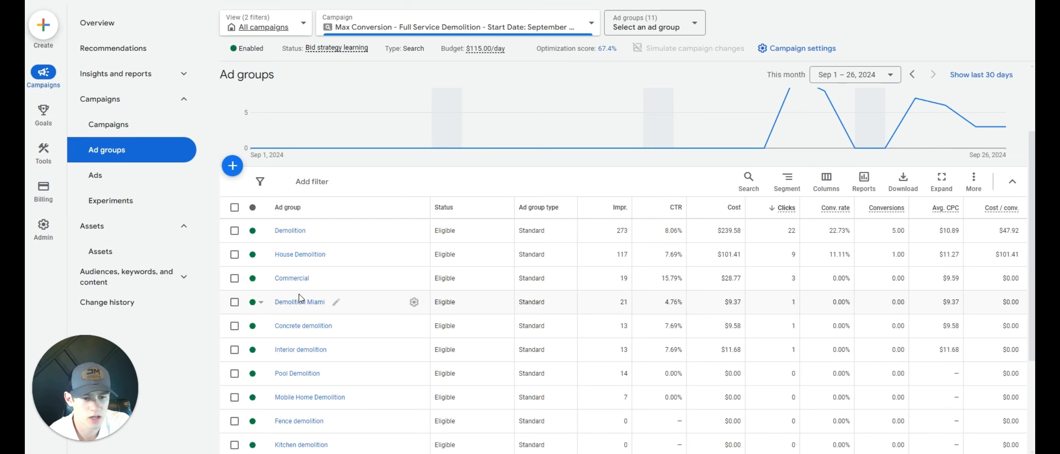
scroll(303, 307, "down", 3)
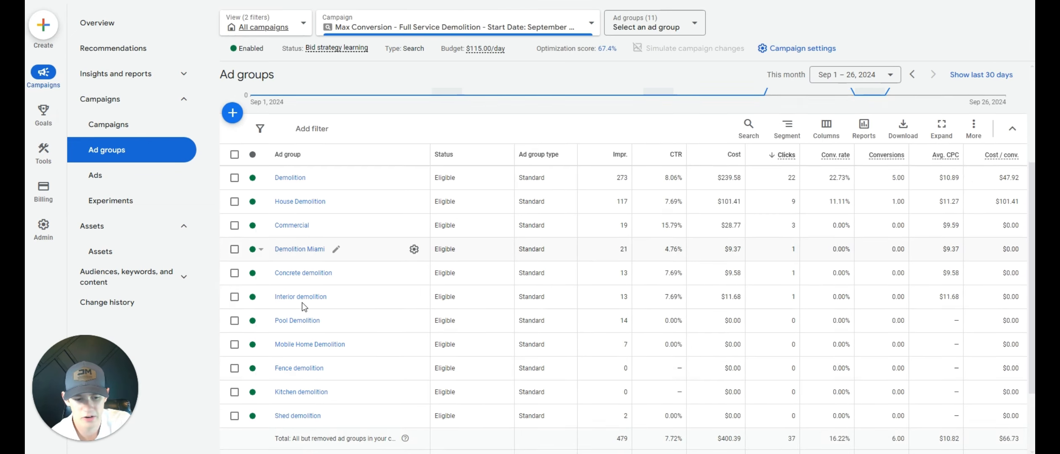
scroll(318, 344, "up", 1)
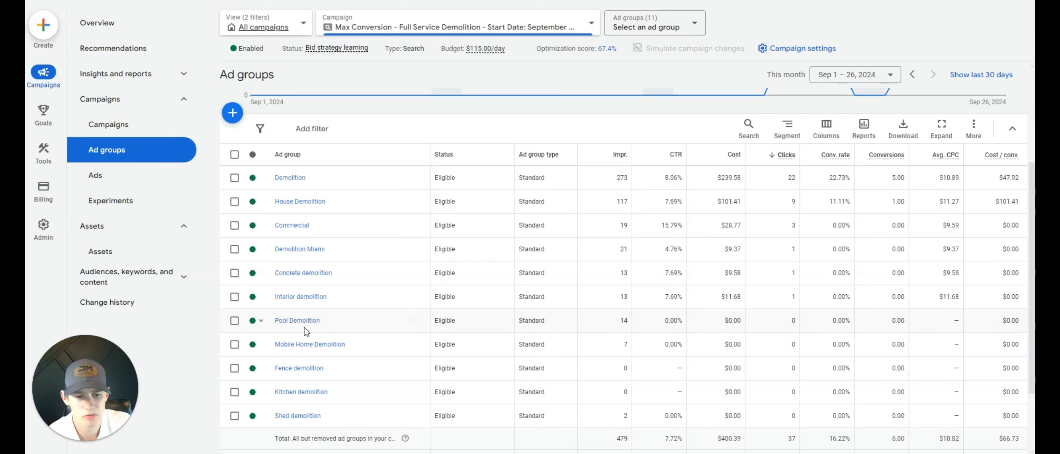
- Mark the Demolition, House Demolition, Commercial and Demolition Miami ad groups for comparison, and narrow the selection to Demolition
left_click(234, 249)
left_click(234, 226)
left_click(234, 201)
left_click(235, 178)
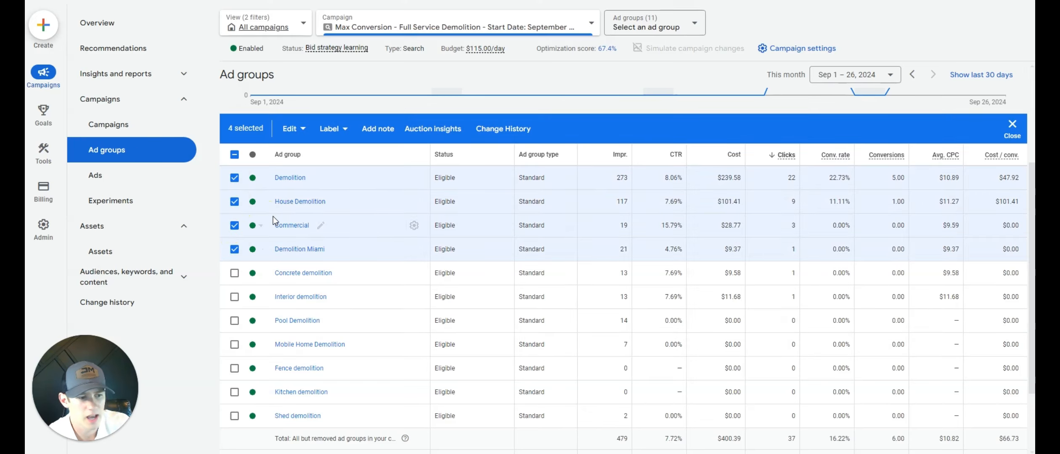
left_click(234, 250)
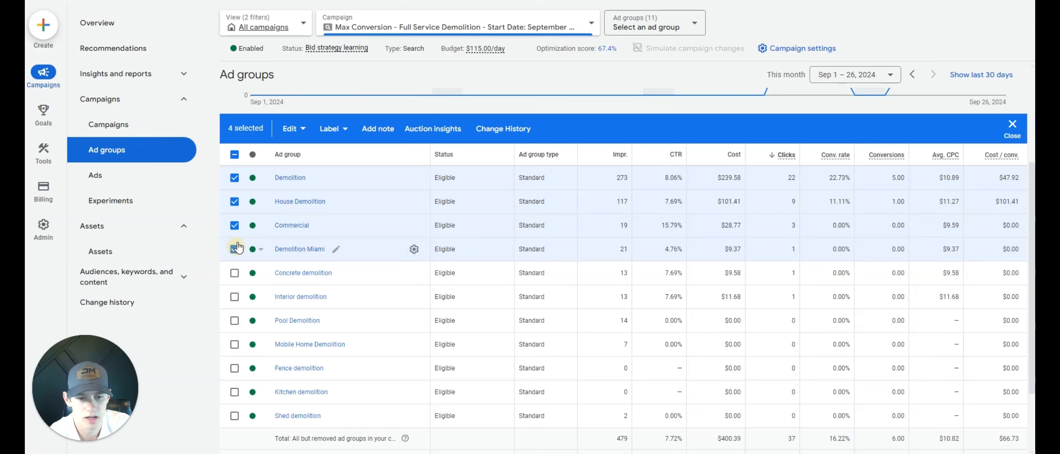
left_click(235, 225)
left_click(234, 201)
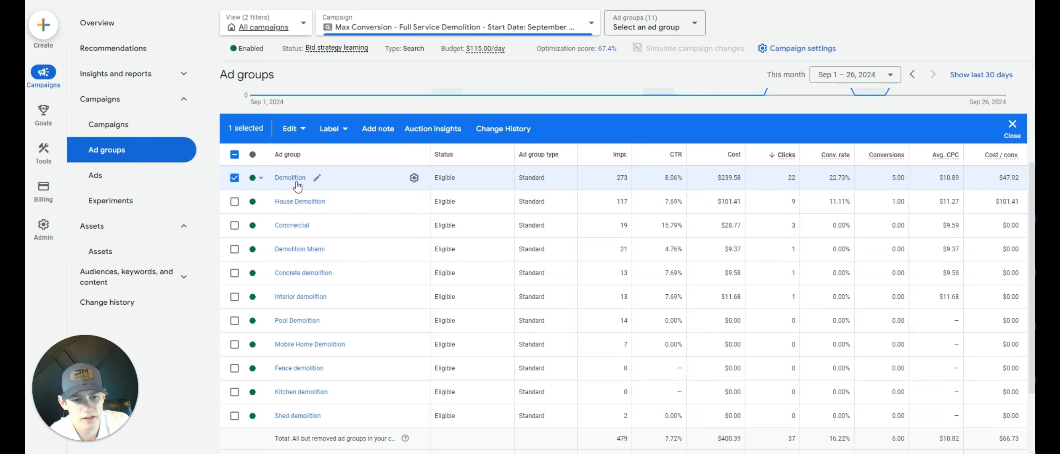
- Open the House Demolition ad group's search keywords and examine "house demolition contractor", "house demolition company" and [cost to tear down a house]
left_click(306, 200)
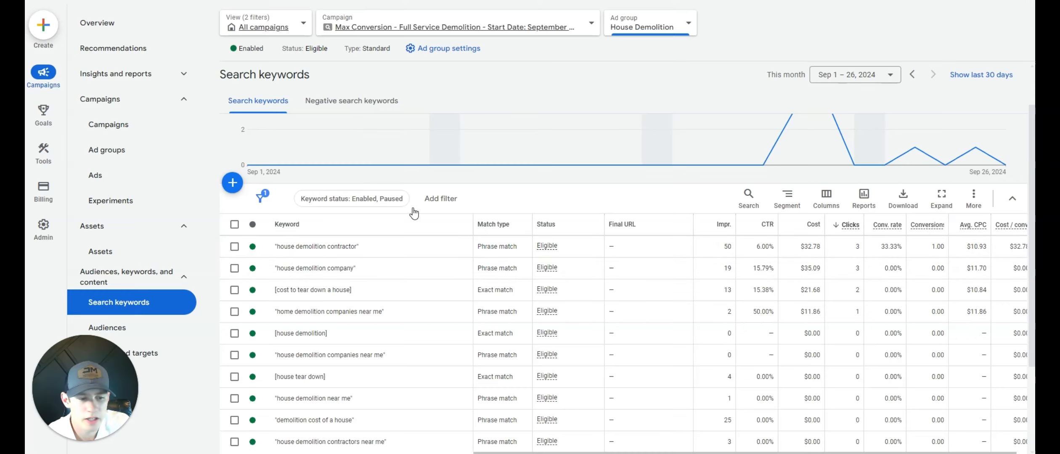
scroll(410, 212, "down", 2)
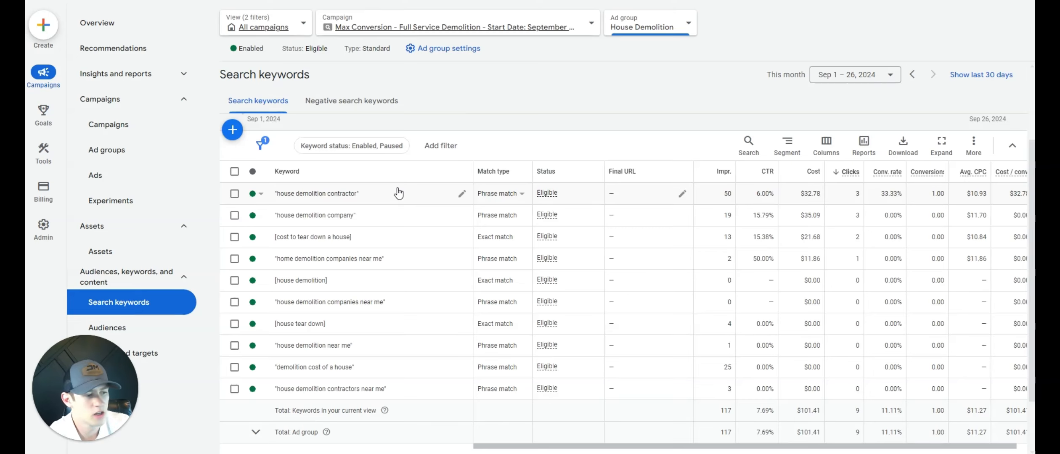
left_click(235, 215)
left_click(235, 194)
left_click(234, 216)
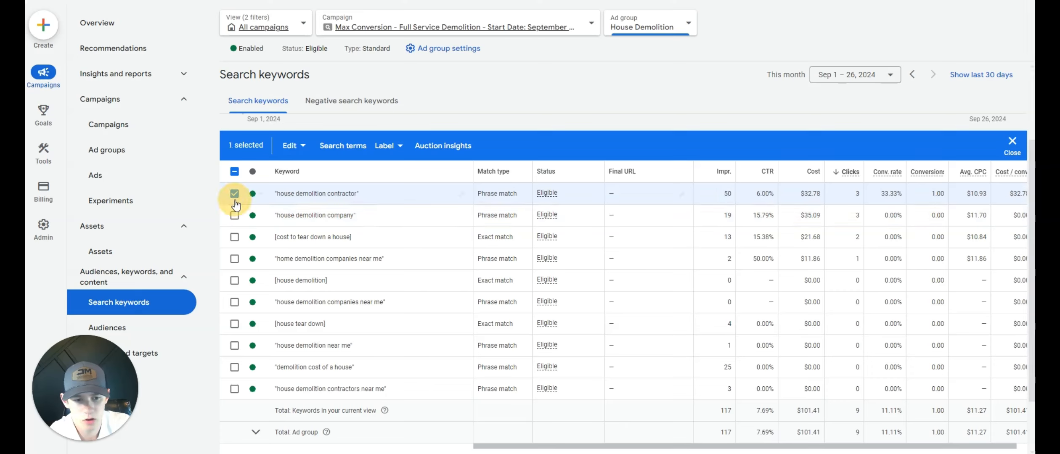
left_click(235, 194)
left_click(235, 237)
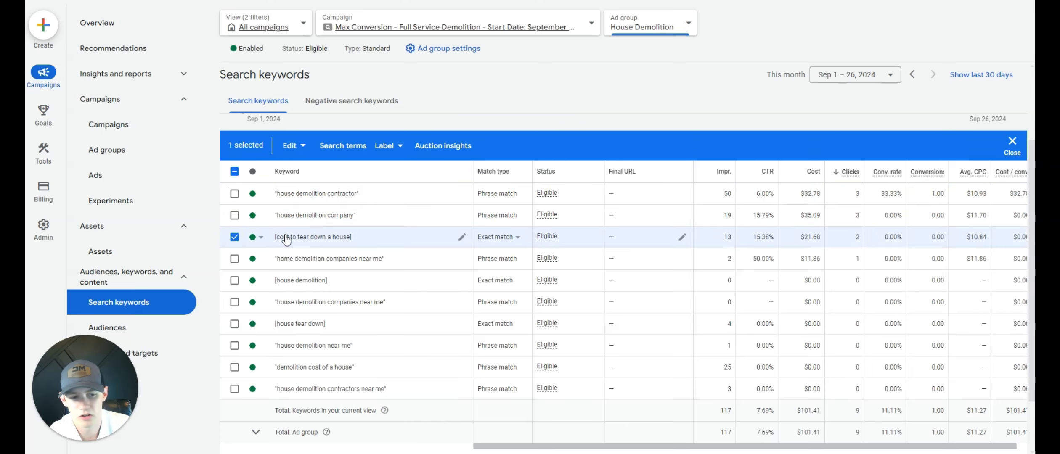
left_click(234, 237)
- Mark "house demolition company", "house demolition contractor" and "house demolition contractors near me" for comparison, and clear the selection
left_click(234, 216)
left_click(234, 193)
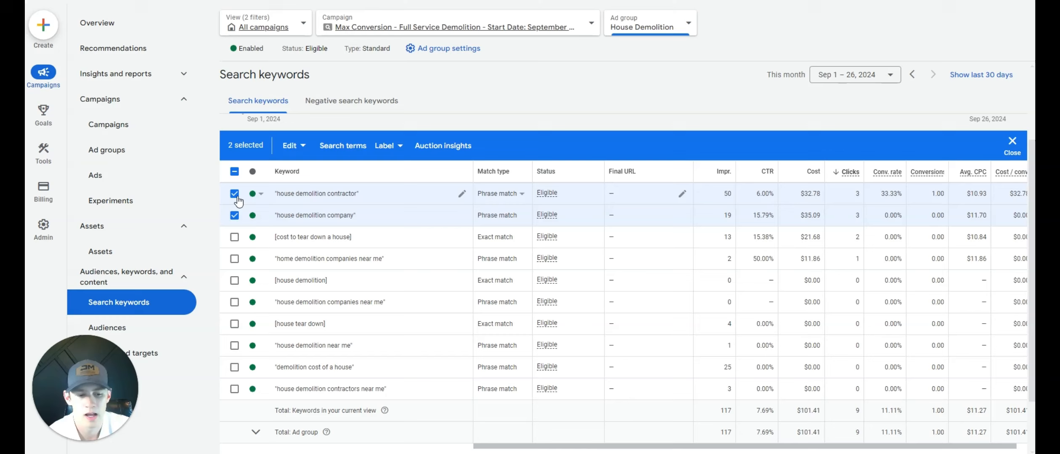
left_click(235, 389)
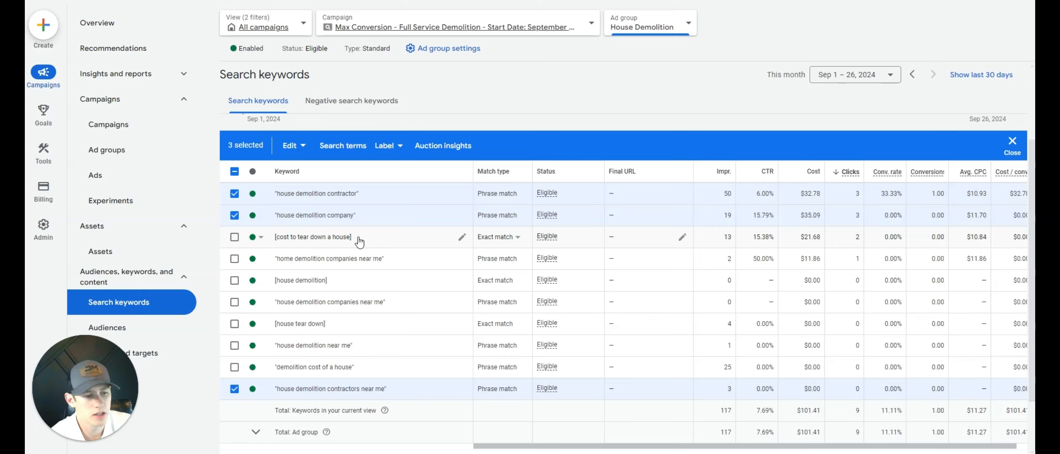
left_click(234, 216)
left_click(235, 194)
left_click(235, 388)
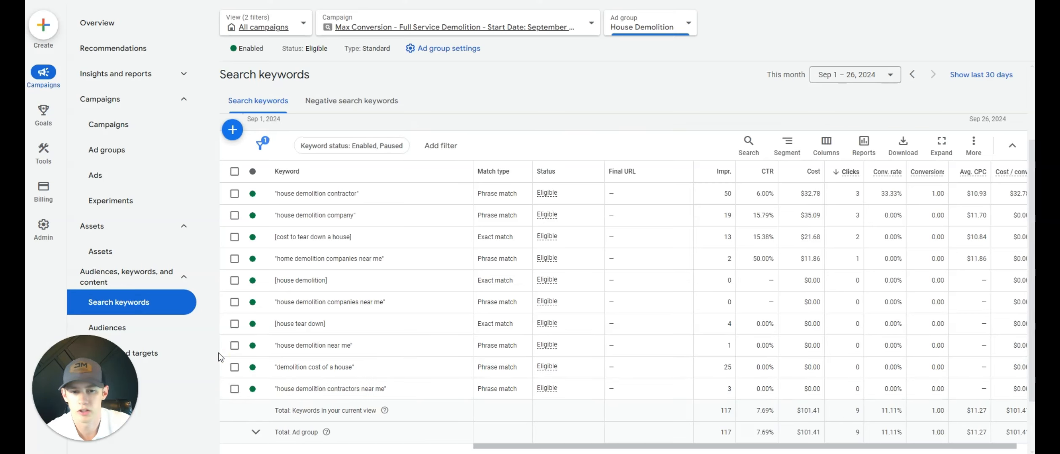
- Switch to the Demolition ad group and select its five keywords that received clicks
left_click(644, 26)
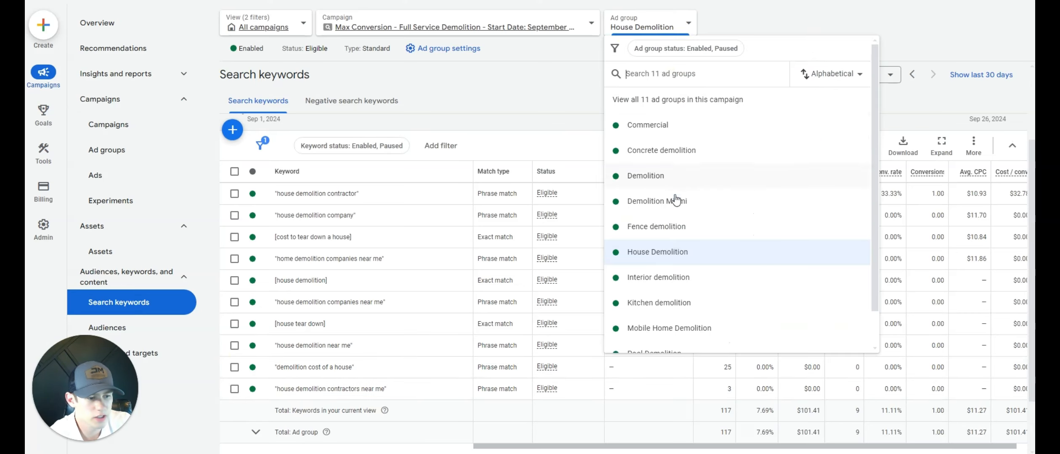
left_click(648, 176)
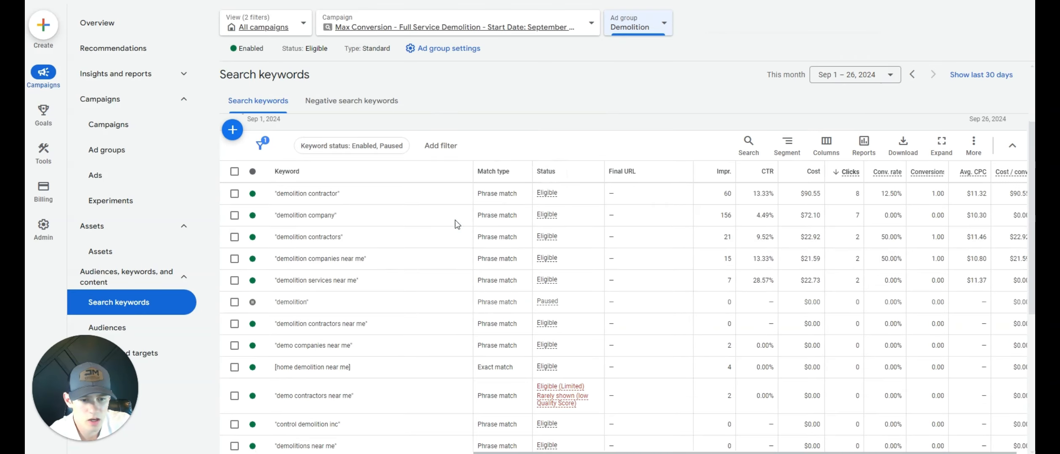
left_click(235, 194)
left_click(234, 215)
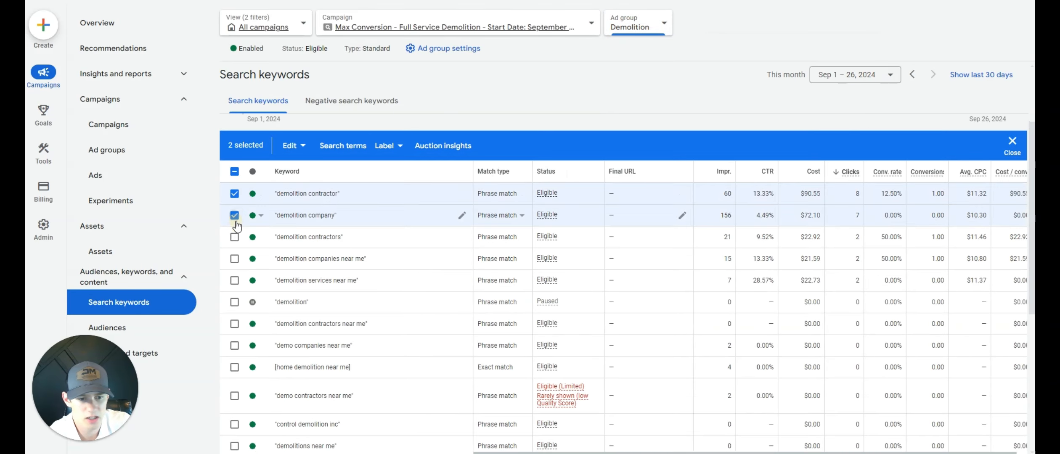
left_click(235, 237)
left_click(235, 259)
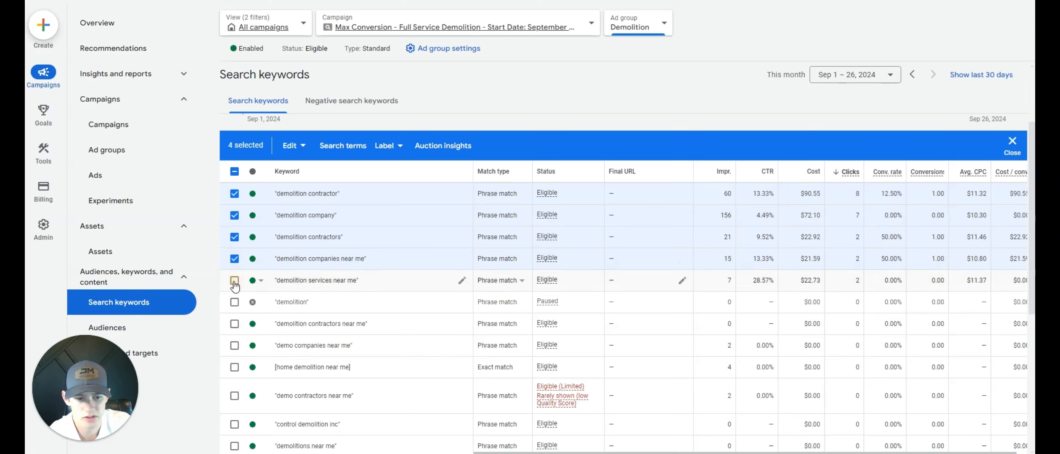
left_click(234, 281)
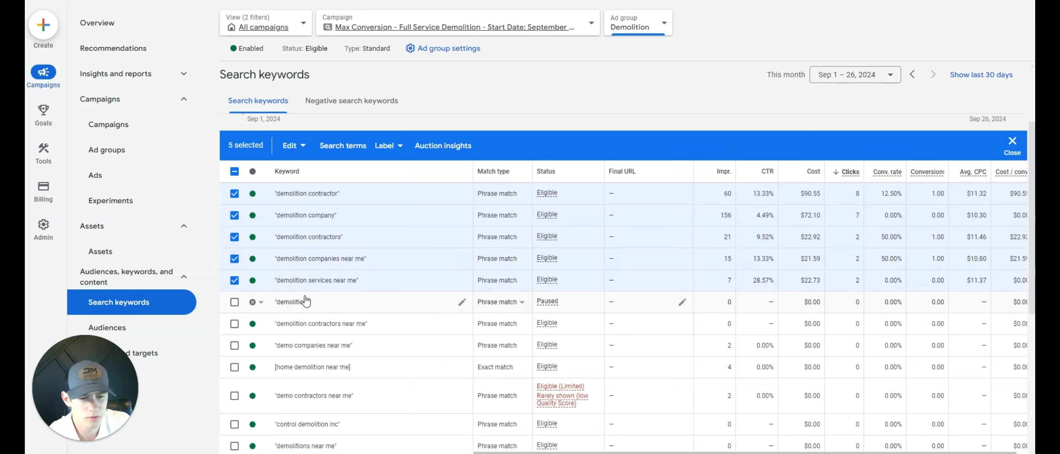
- Examine the cost per conversion of the "demolition contractors" and "demolition contractor" keywords
scroll(331, 283, "down", 1)
scroll(405, 227, "up", 1)
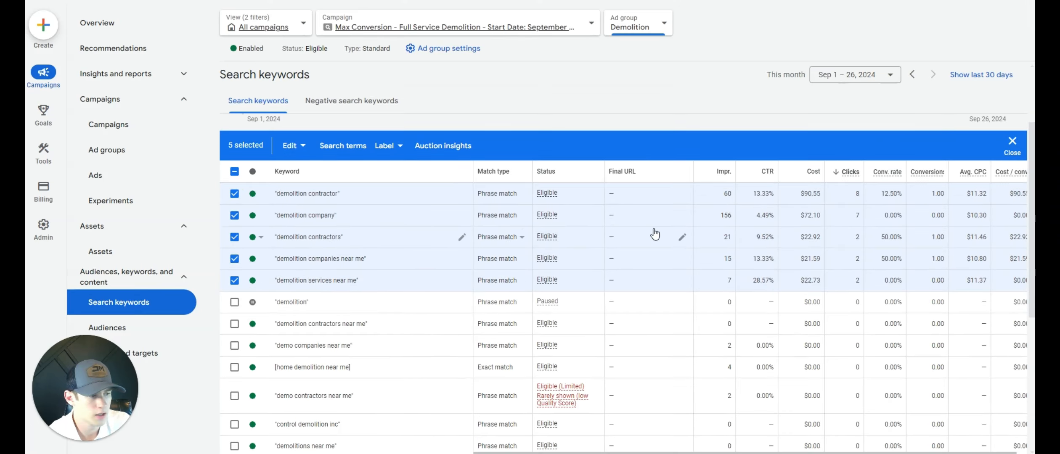
left_click_drag(758, 452, 784, 431)
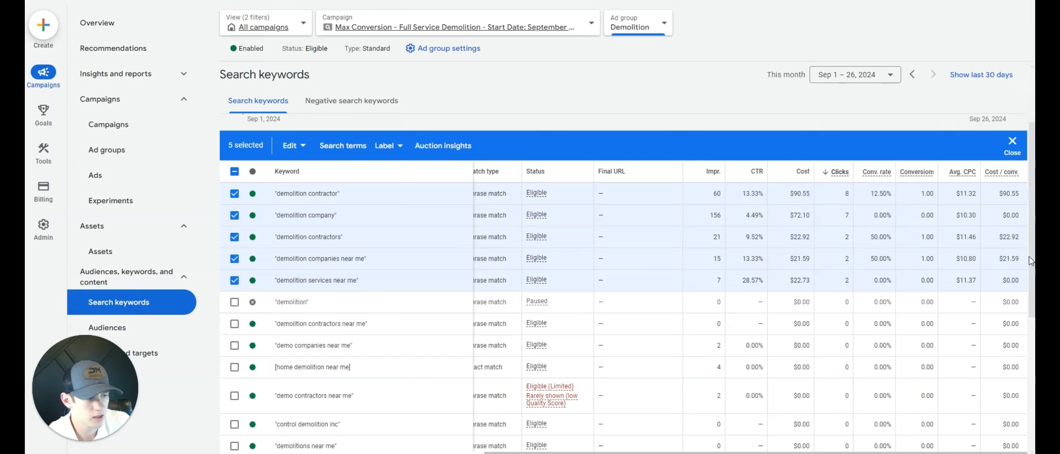
left_click_drag(1024, 259, 990, 234)
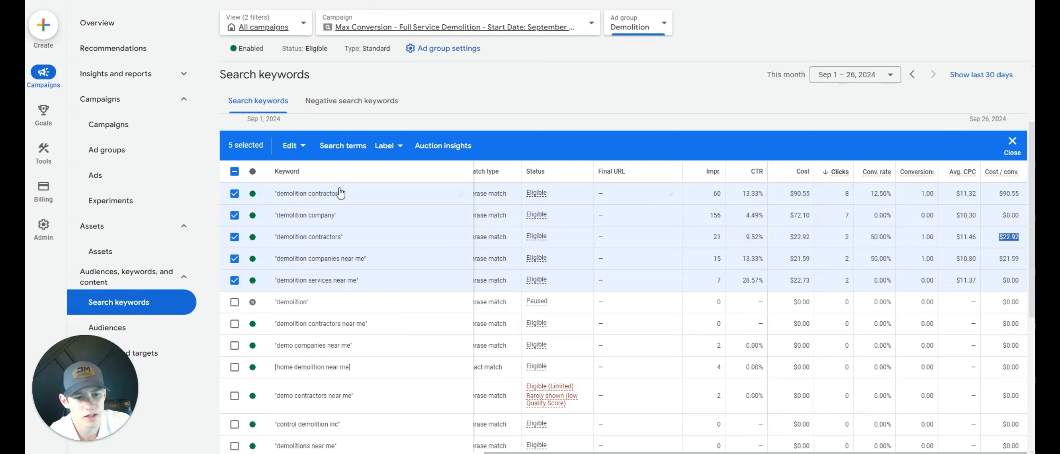
left_click(894, 187)
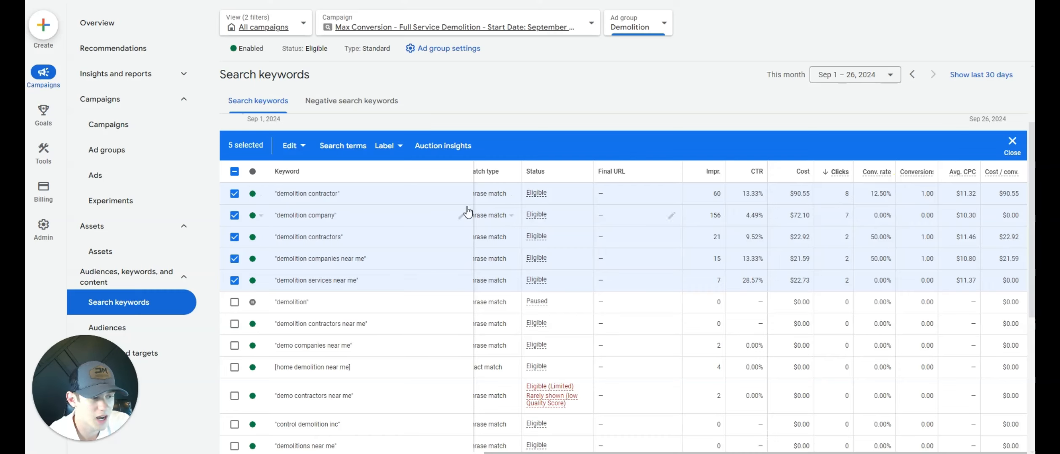
left_click_drag(999, 195, 1024, 194)
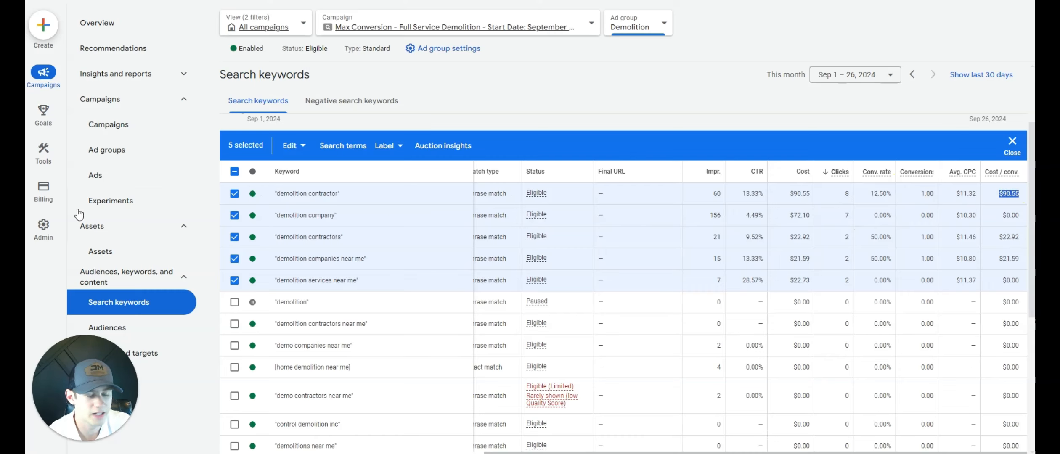
- Clear the keyword selection, single out "demolition contractor" for review, and deselect it
left_click(235, 171)
left_click(235, 171)
left_click(235, 193)
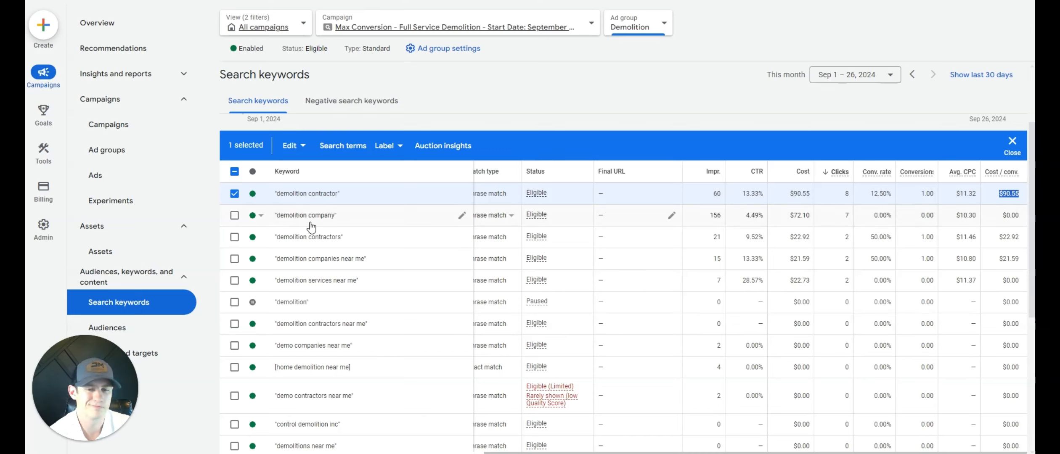
left_click(235, 194)
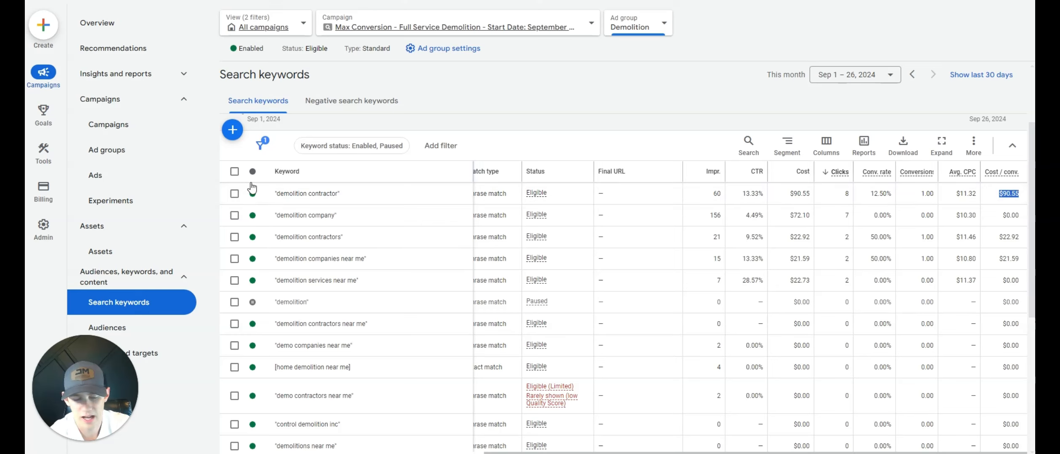
left_click(234, 194)
left_click(236, 194)
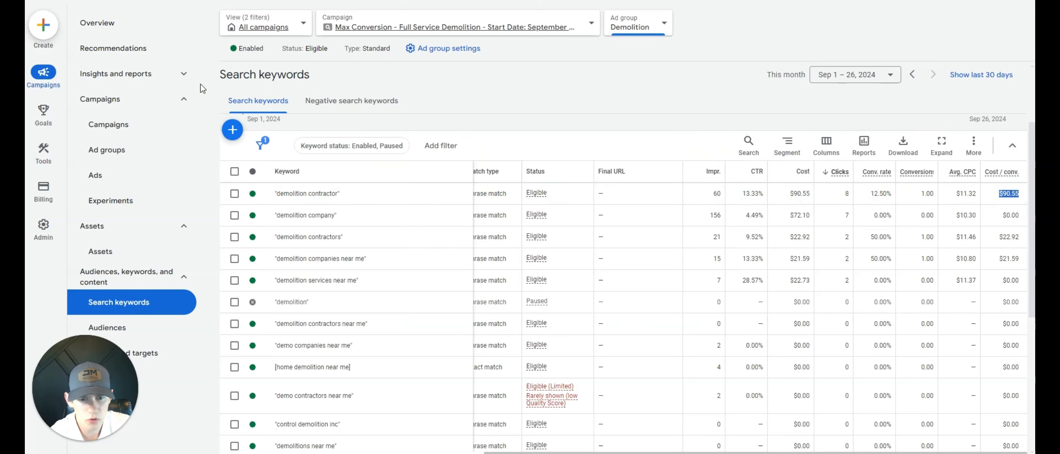
- Open the search terms report and widen it from the Demolition ad group to the whole campaign
left_click(187, 77)
left_click(129, 122)
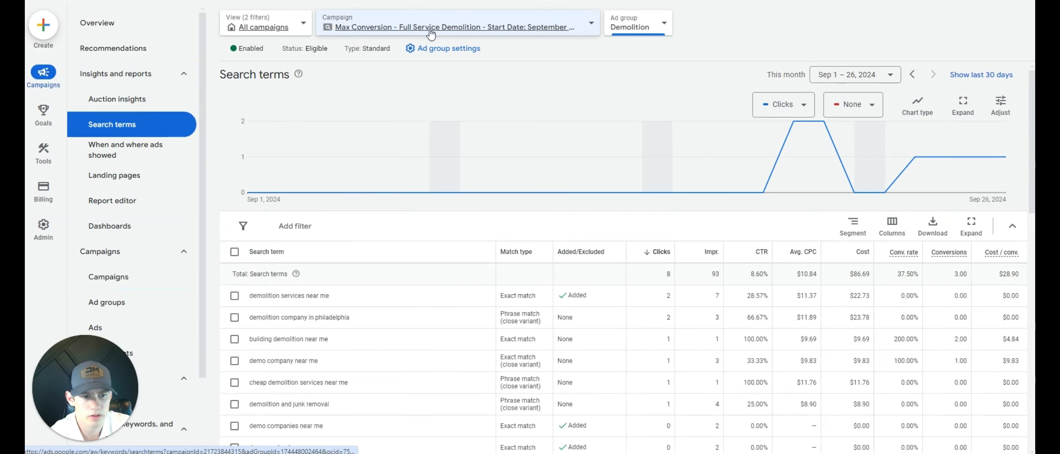
left_click(484, 27)
scroll(387, 152, "down", 3)
scroll(336, 199, "up", 2)
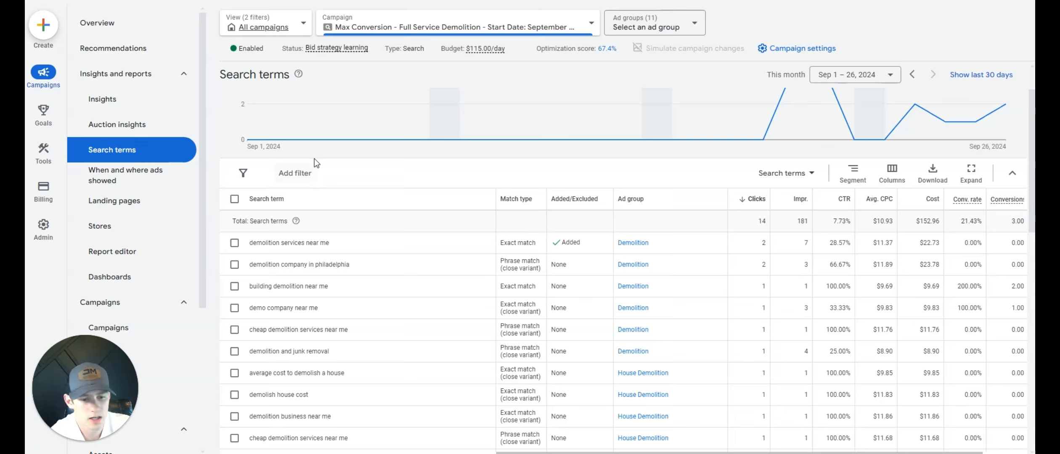
- Add the search term "demolition company in philadelphia", shortened to philadelphia, as a negative keyword in the Demolition & Excavation Negative KW List
left_click(235, 243)
left_click(234, 264)
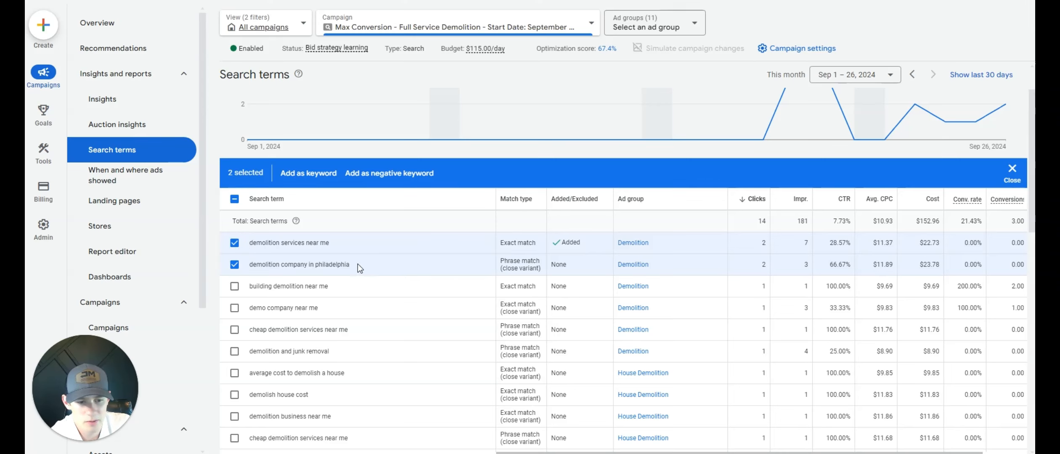
left_click(235, 243)
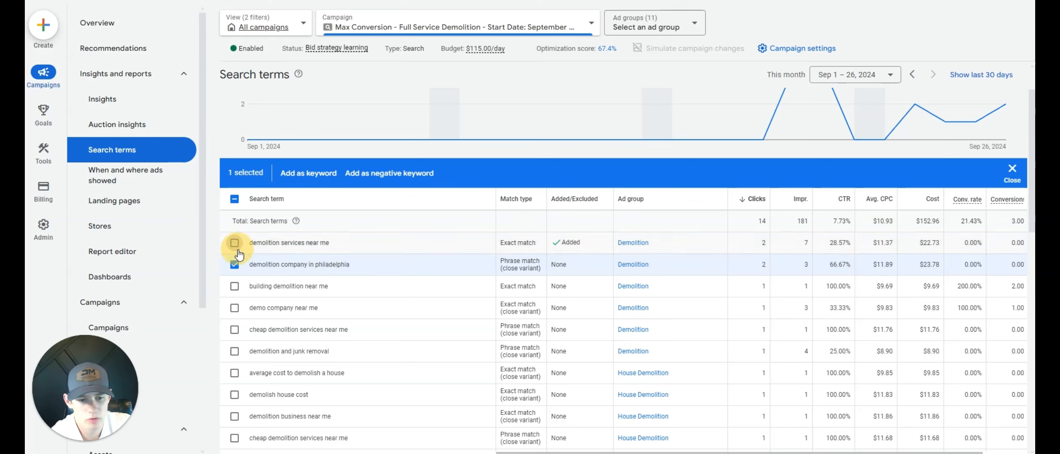
left_click(408, 173)
left_click(320, 247)
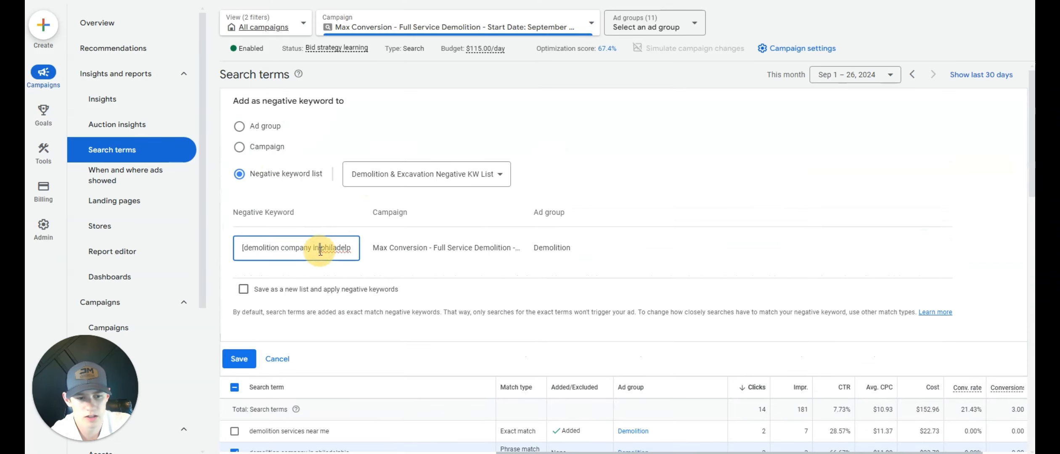
left_click_drag(321, 247, 224, 246)
key("BackSpace")
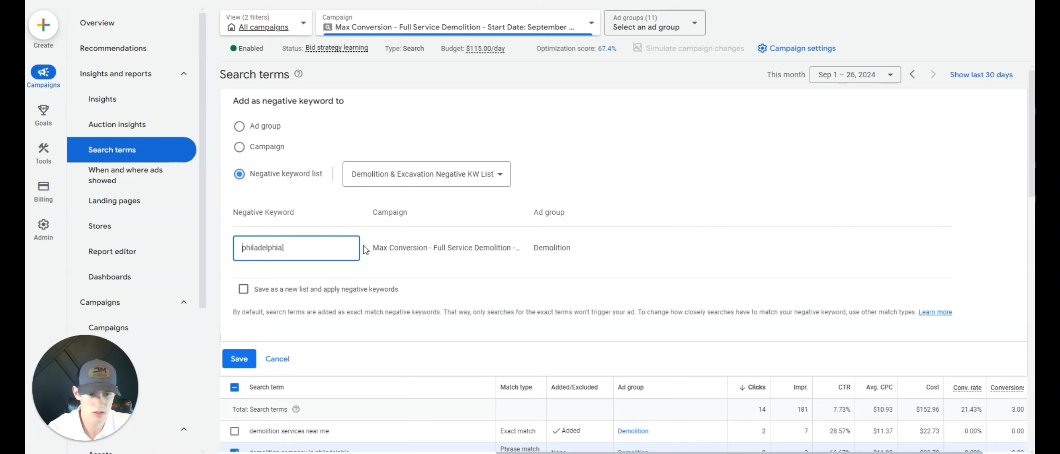
left_click(236, 361)
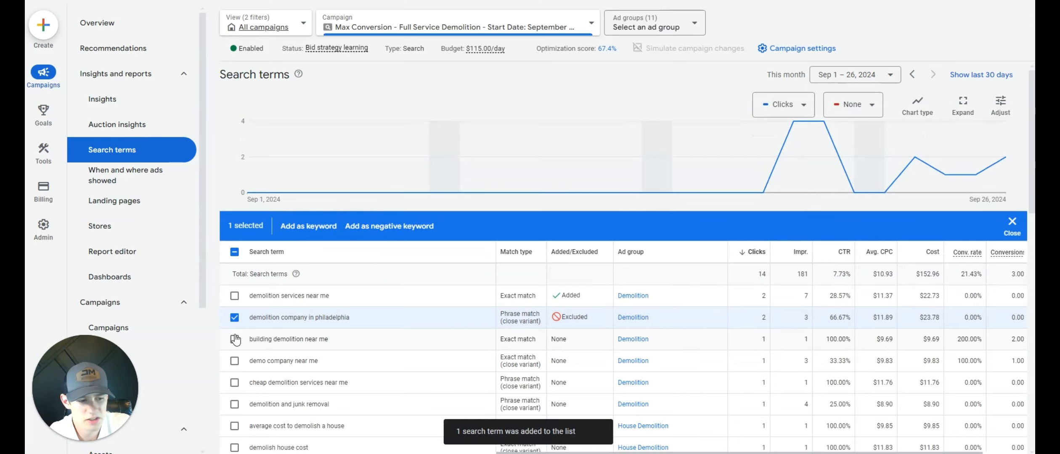
- Deselect the "demolition company in philadelphia" search term and examine the cost and conversion rate of "building demolition near me"
left_click(234, 320)
left_click(235, 339)
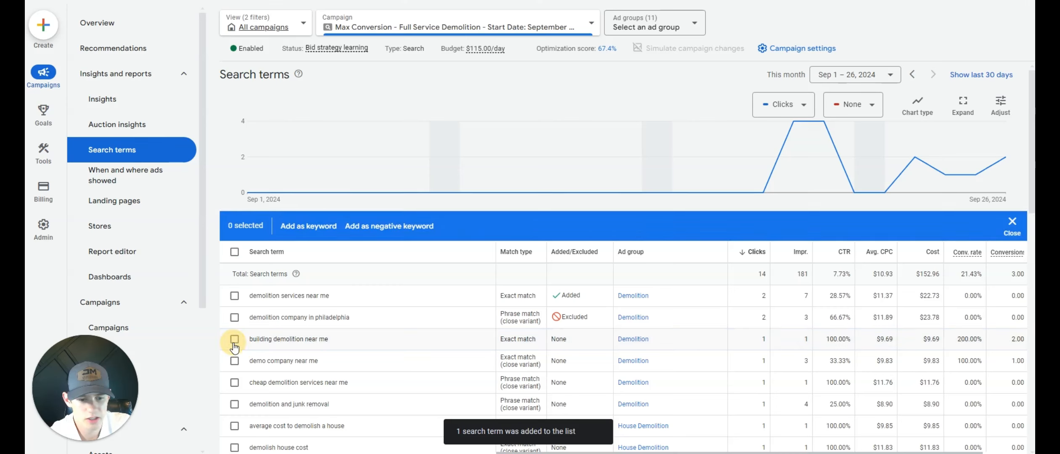
left_click(234, 339)
left_click_drag(936, 339, 983, 339)
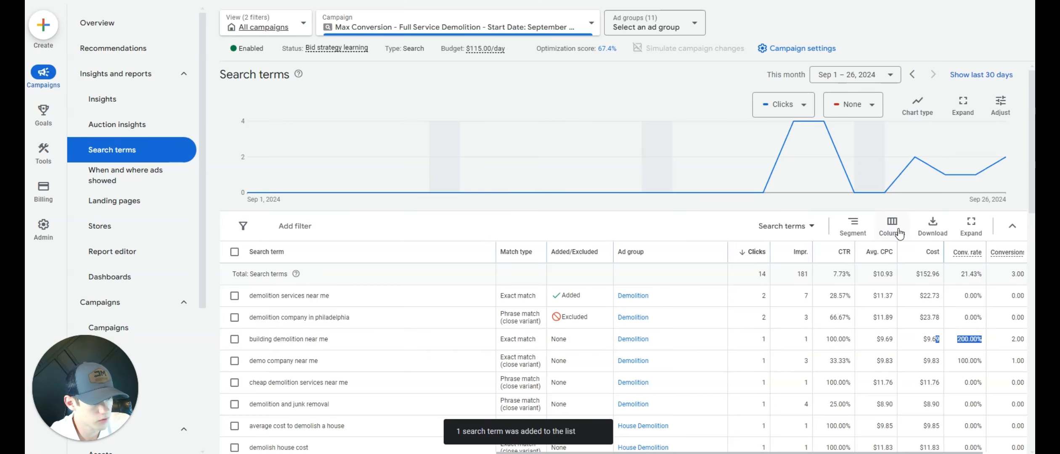
- Segment the search terms table by conversions to list the individual conversion actions under each term
left_click(861, 237)
mouse_move(844, 326)
left_click(949, 327)
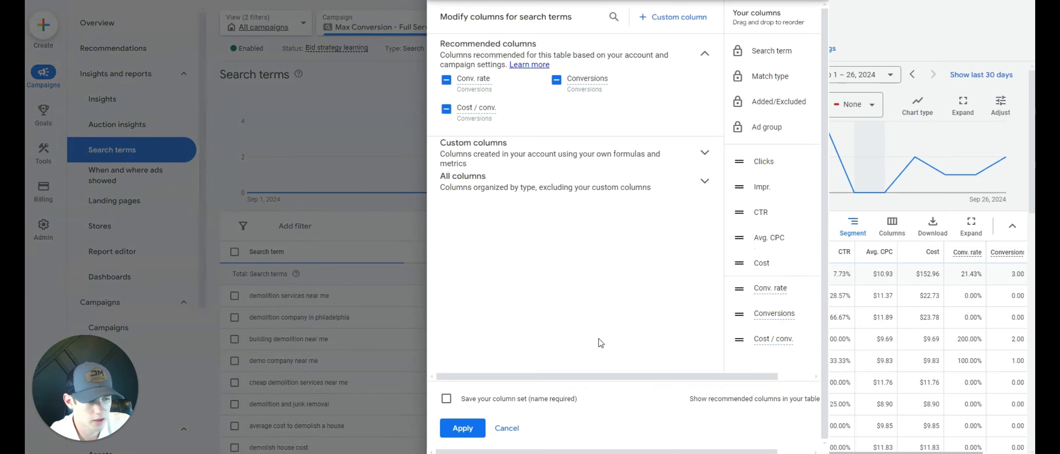
left_click(343, 112)
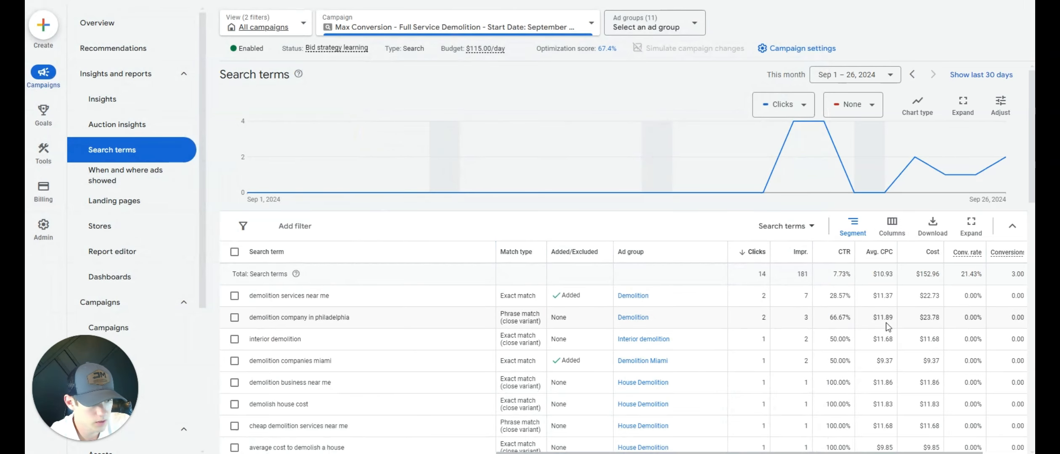
scroll(950, 319, "down", 1)
left_click(868, 181)
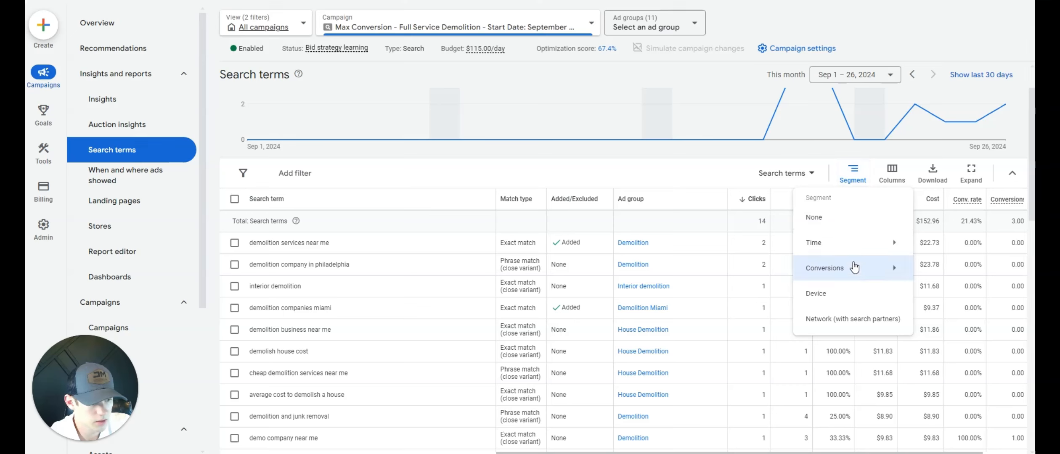
left_click(621, 268)
scroll(572, 273, "down", 1)
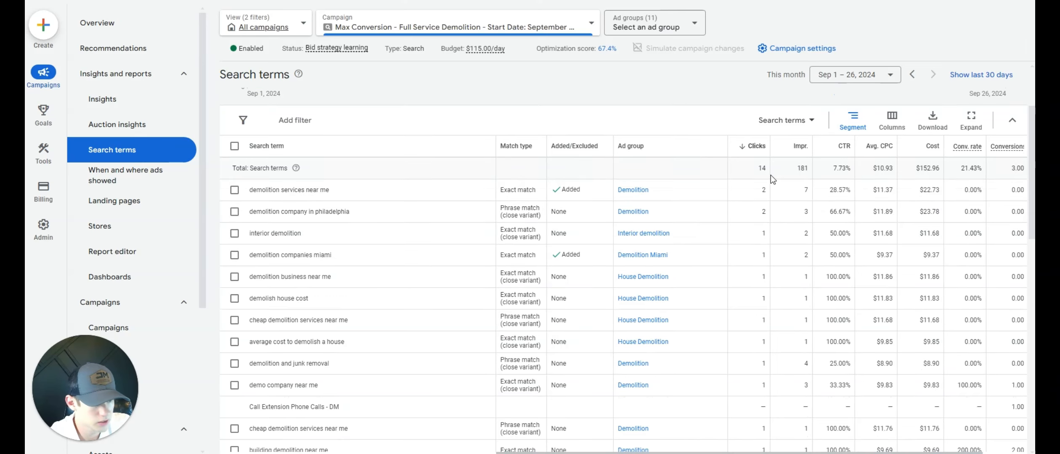
scroll(984, 252, "down", 4)
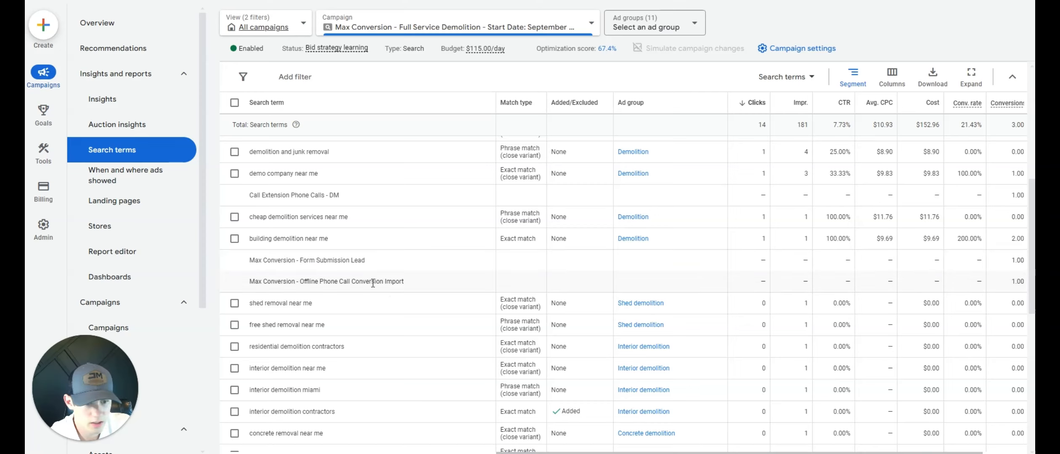
- Examine the form submission and offline phone call conversions recorded under "building demolition near me"
left_click_drag(356, 281, 1024, 282)
left_click(326, 281)
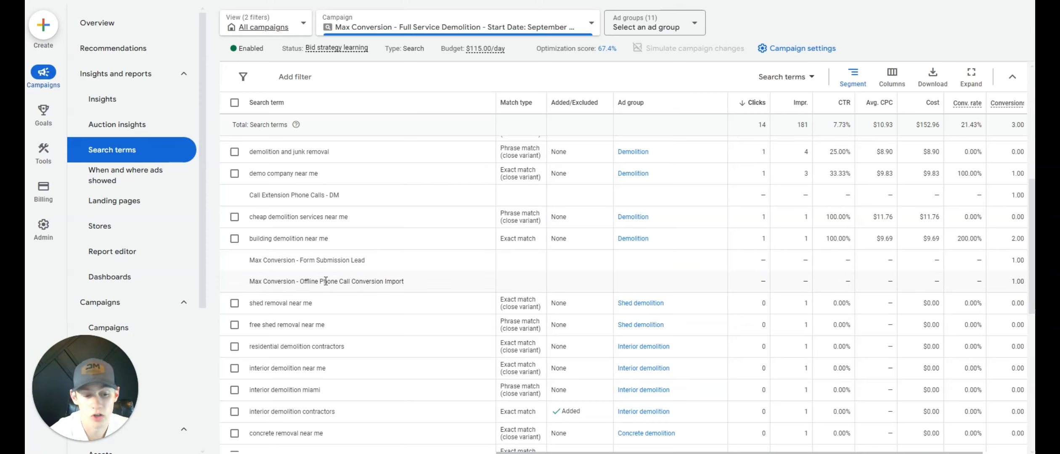
left_click_drag(278, 260, 384, 278)
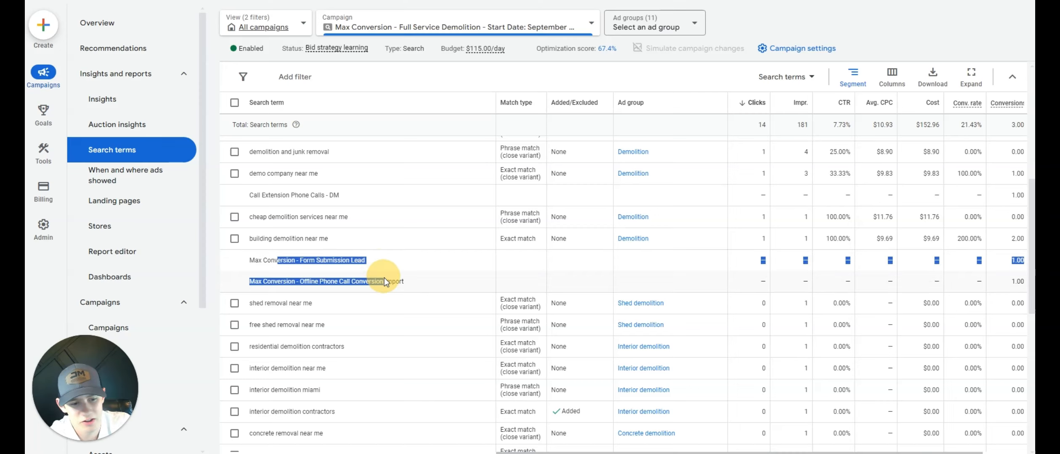
left_click(385, 277)
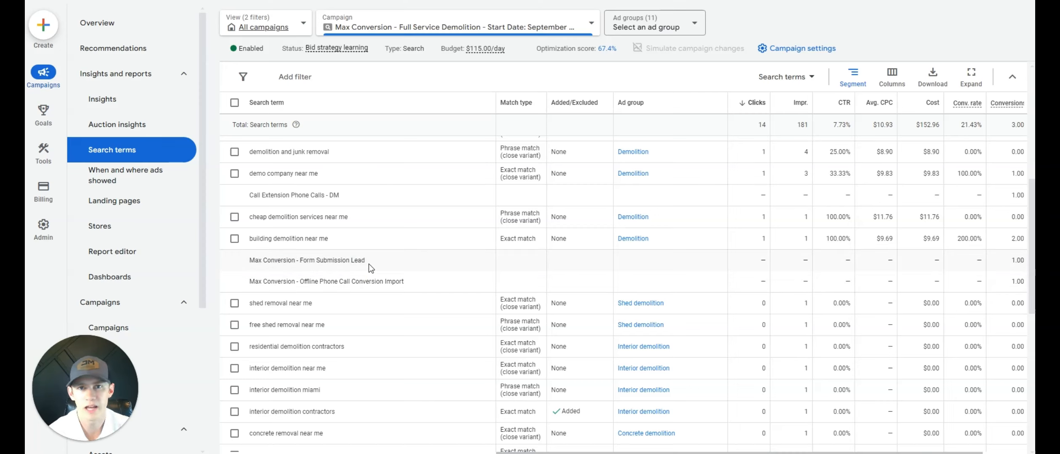
left_click_drag(280, 239, 348, 266)
left_click_drag(295, 281, 385, 282)
scroll(483, 235, "up", 2)
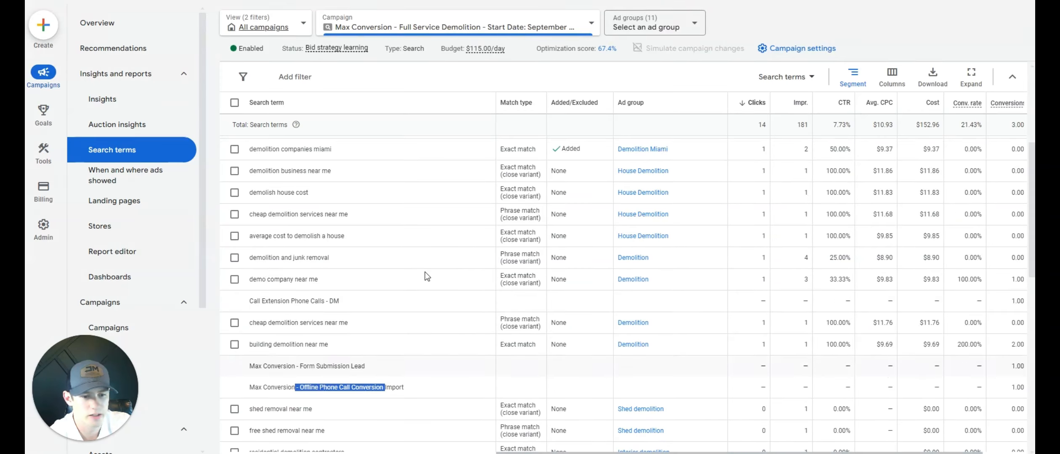
- Remove the conversions segmentation from the search terms table
scroll(484, 236, "up", 1)
left_click(860, 81)
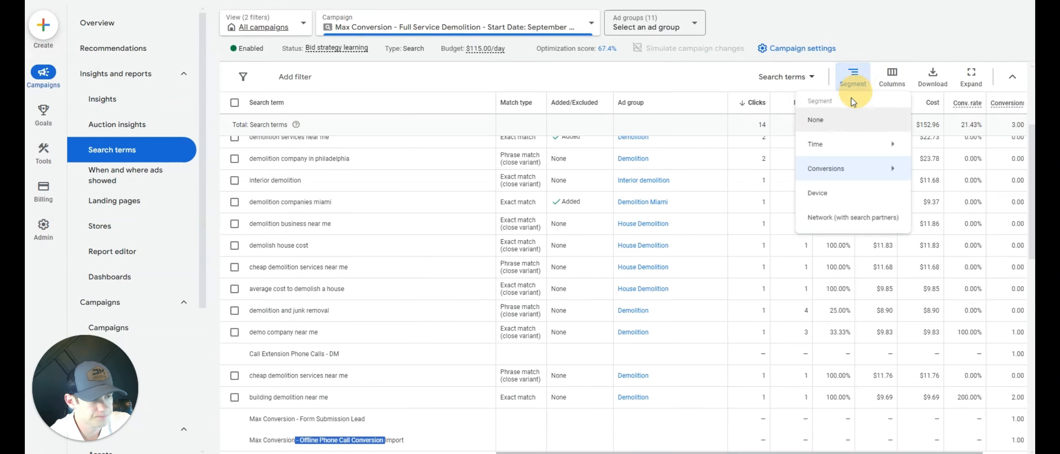
left_click(845, 118)
scroll(436, 222, "up", 2)
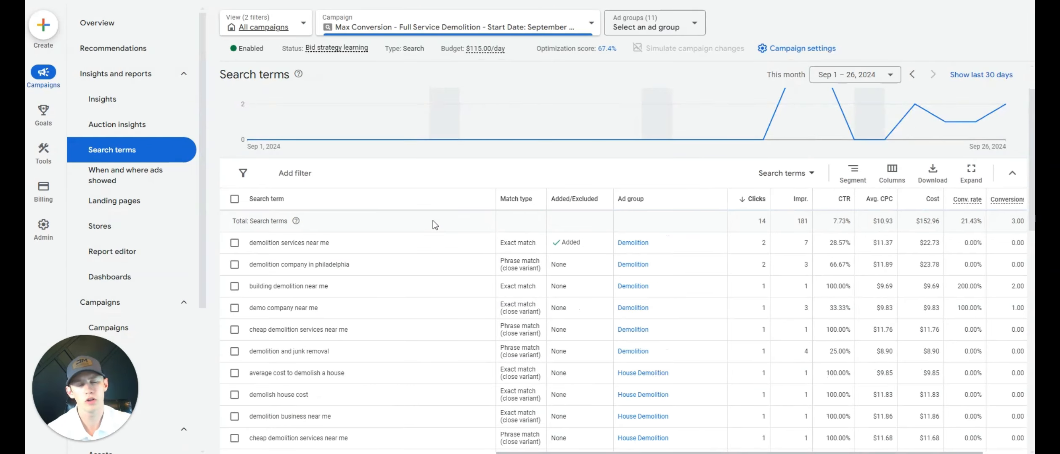
- Select the search terms "demolition services near me", "building demolition near me", "demo company near me" and "cheap demolition services near me"
left_click(235, 286)
left_click(235, 242)
left_click(234, 264)
left_click(239, 265)
left_click_drag(261, 243, 359, 245)
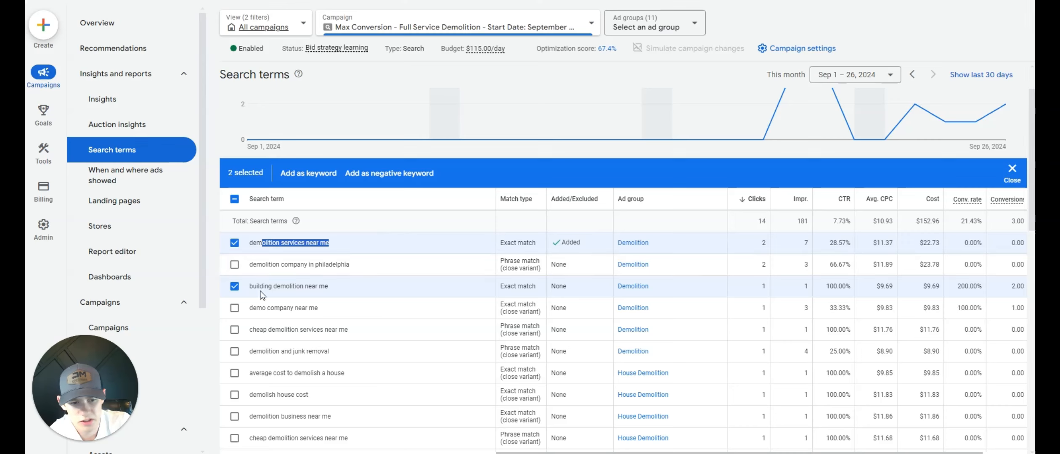
left_click_drag(253, 287, 370, 285)
scroll(367, 286, "down", 1)
left_click(234, 255)
left_click(235, 277)
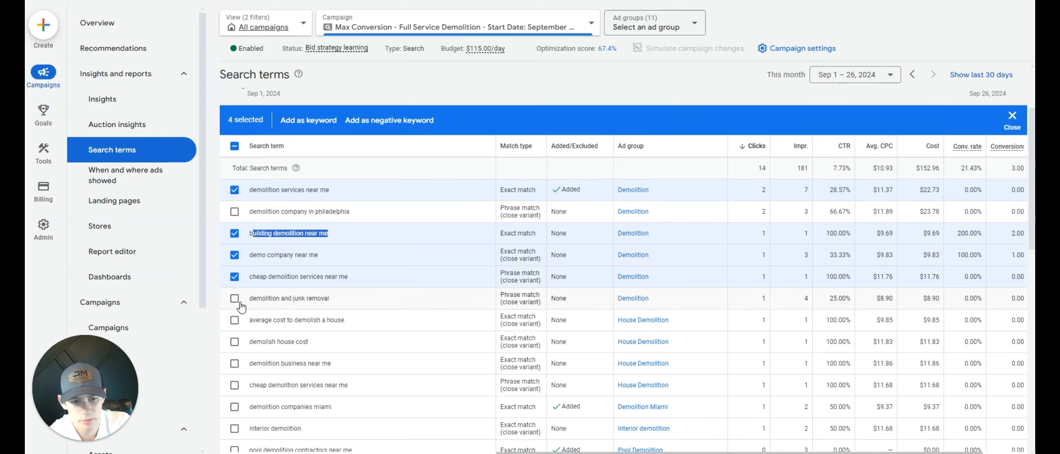
- Add "demolition and junk removal" to the selection and leave "average cost to demolish a house" unselected
double_click(256, 281)
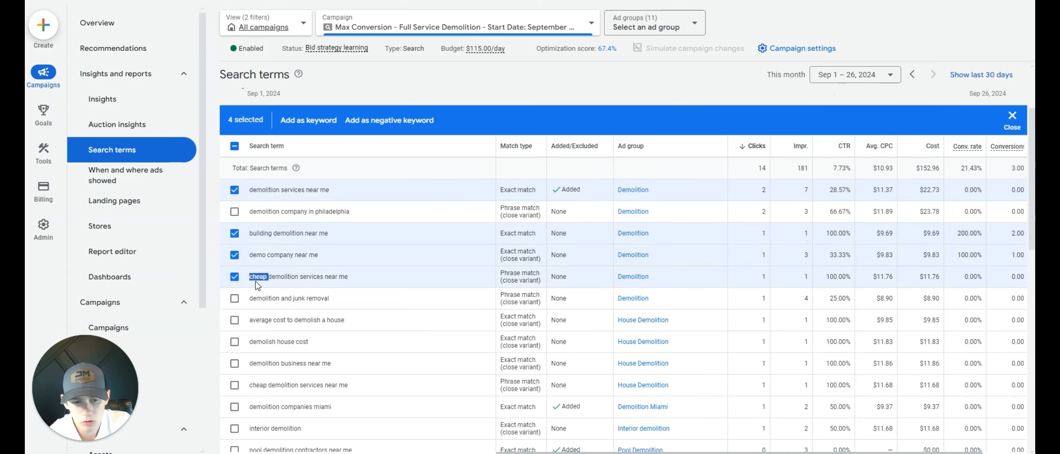
left_click(255, 282)
left_click(238, 300)
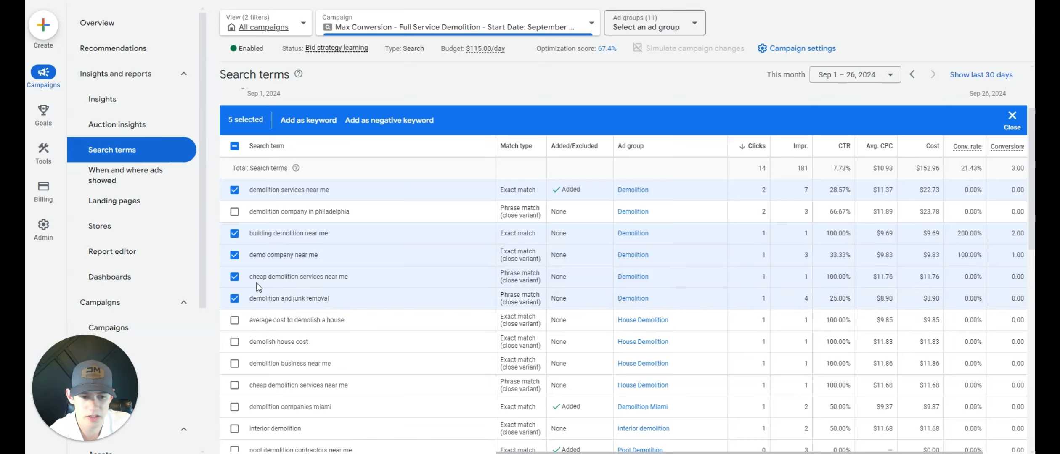
left_click(235, 322)
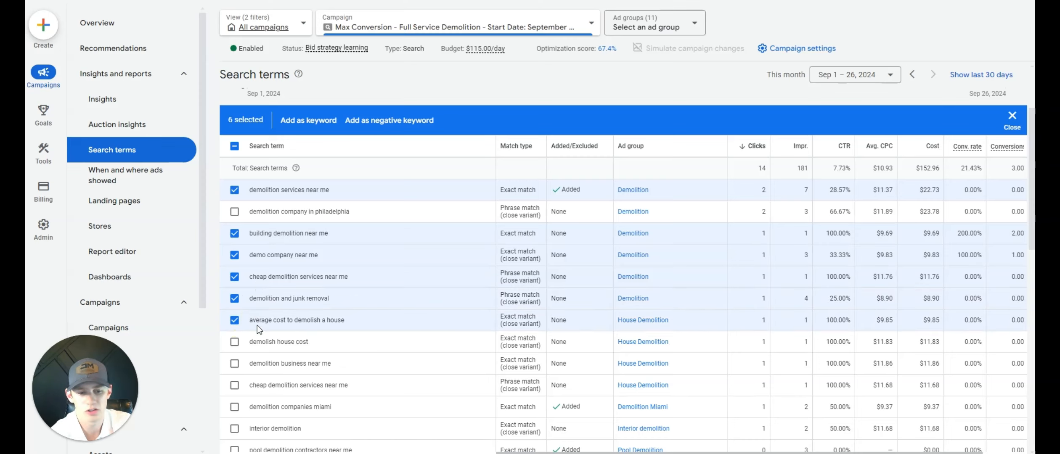
left_click(236, 322)
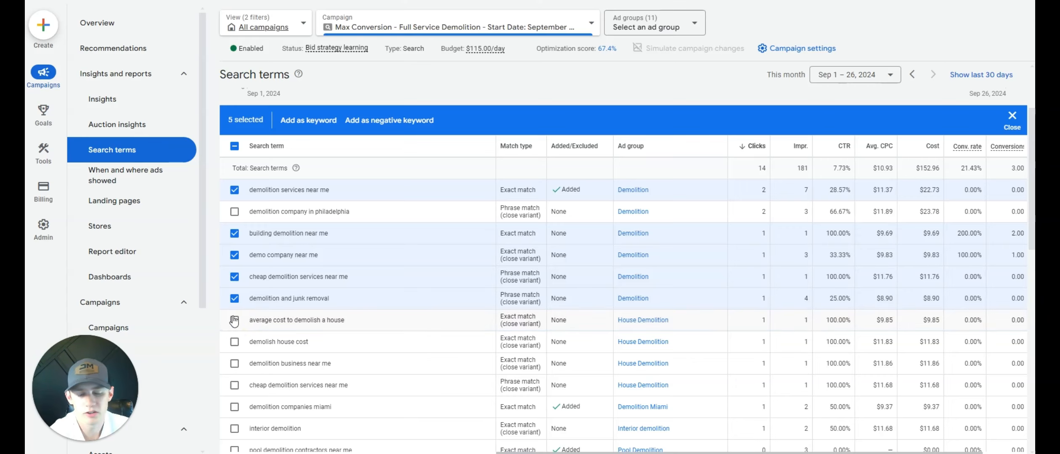
- Extend the selection with "demolish house cost", "demolition business near me", "demolition companies miami" and the first five pool demolition and removal terms
scroll(235, 321, "down", 1)
left_click(235, 289)
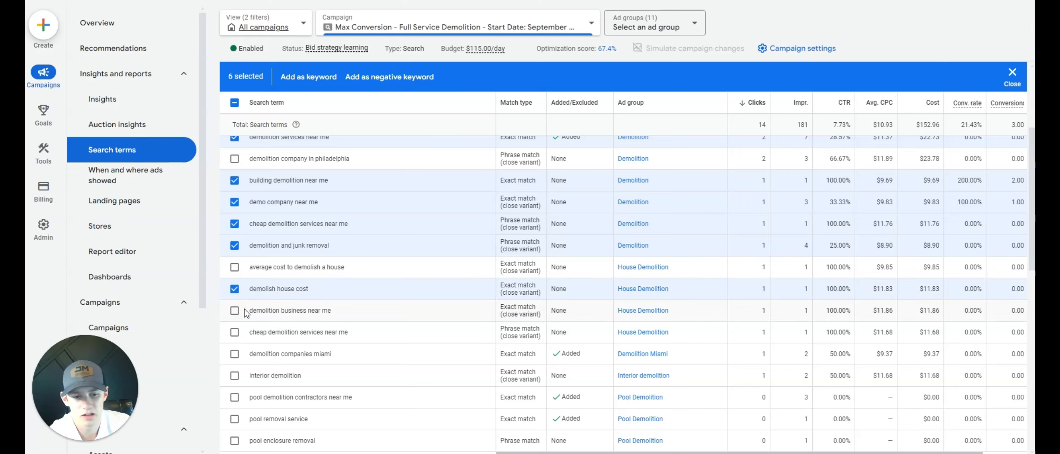
left_click(235, 317)
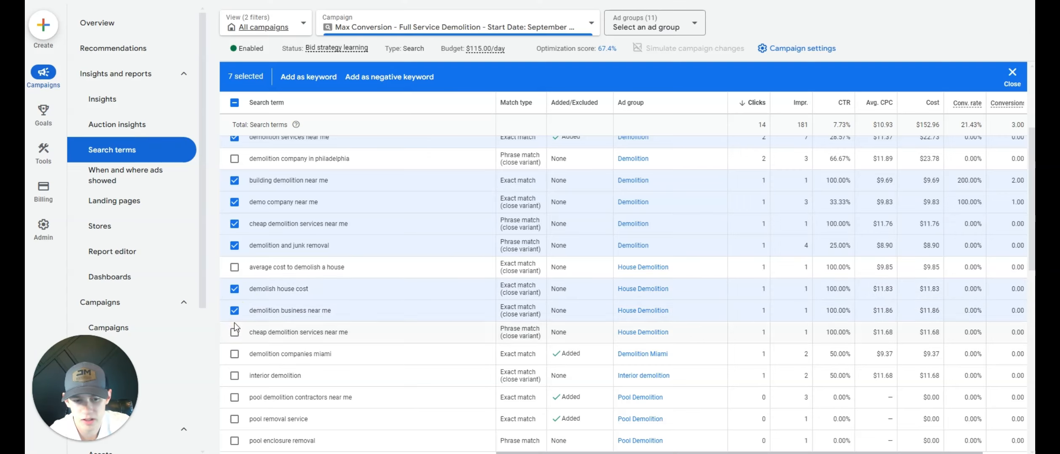
left_click(231, 355)
scroll(232, 357, "down", 2)
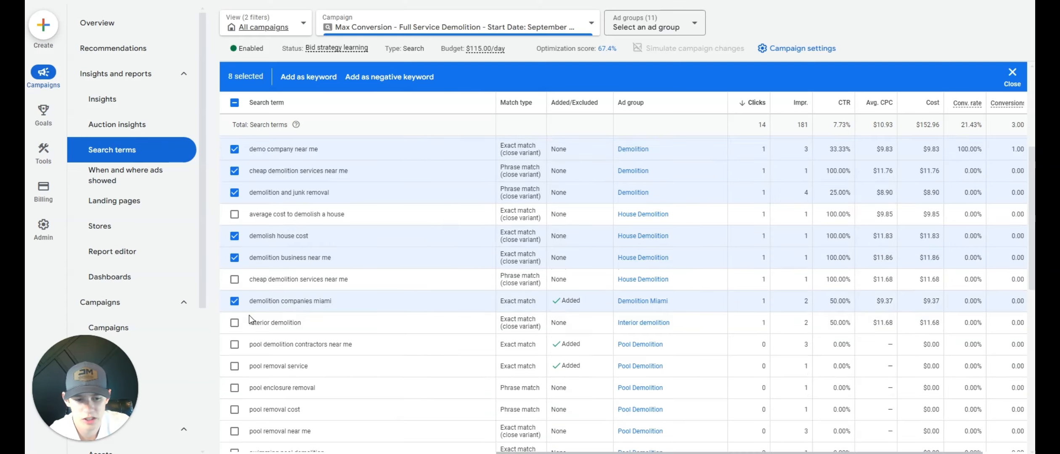
left_click(234, 348)
left_click(235, 366)
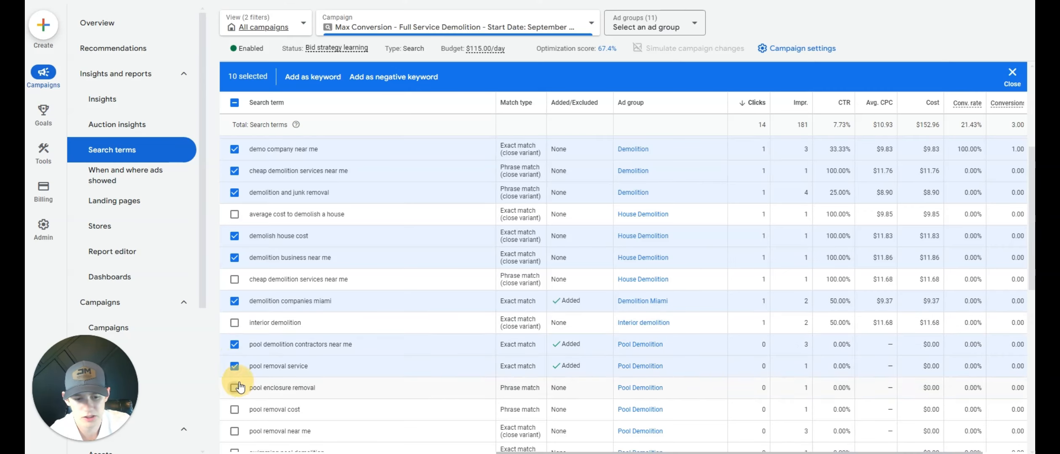
left_click(235, 388)
left_click(234, 409)
left_click(234, 431)
- Select all search terms in the table and clear the whole selection
scroll(235, 379, "up", 10)
left_click(234, 251)
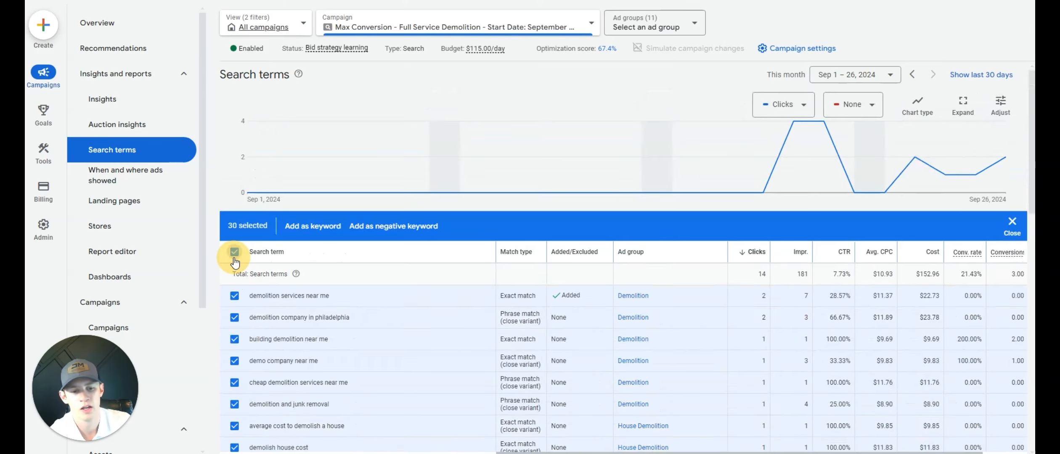
left_click(234, 252)
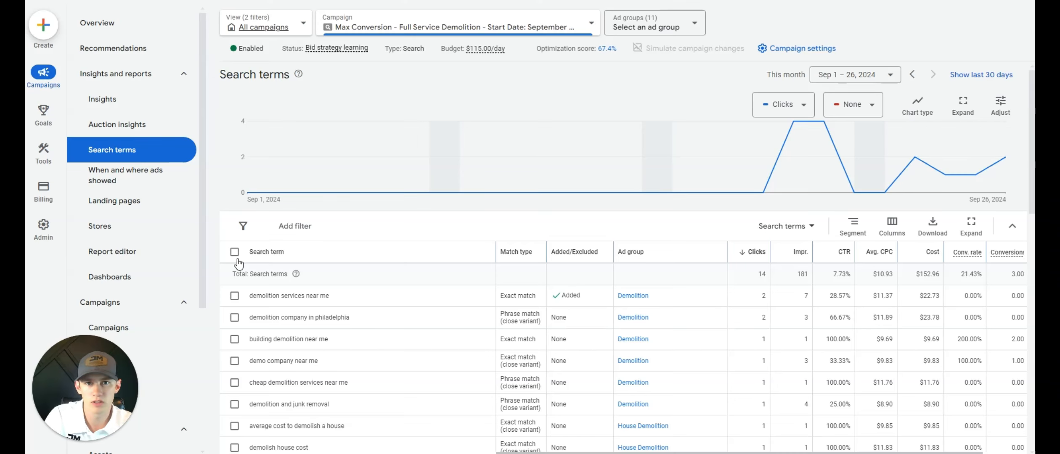
- Add "cheap demolition services near me" from the Demolition ad group, shortened to phrase-match "cheap", to the Demolition & Excavation Negative KW List
scroll(289, 247, "down", 3)
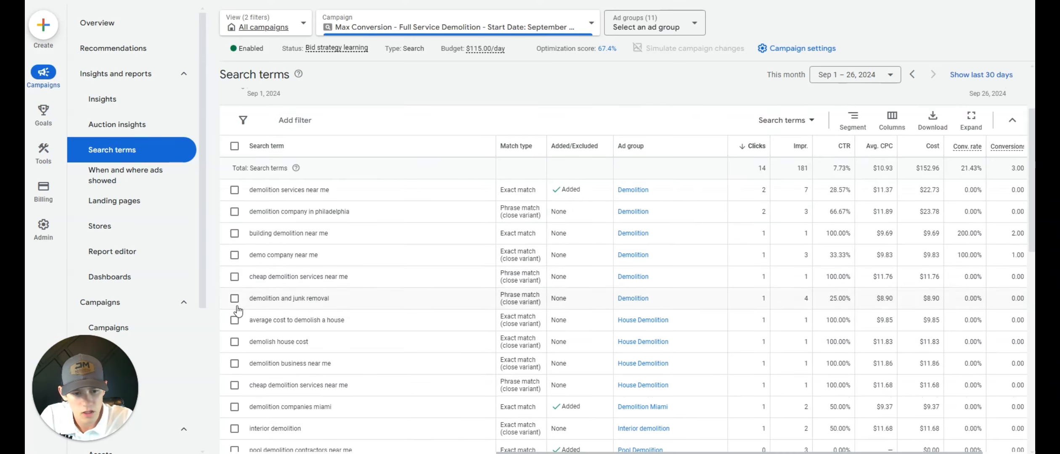
left_click(234, 277)
left_click(415, 119)
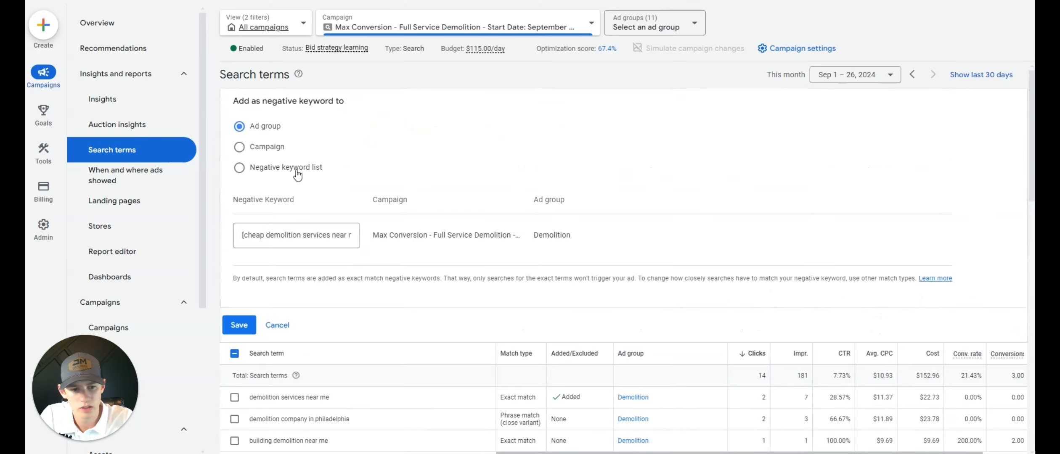
left_click(297, 170)
left_click_drag(271, 194, 349, 194)
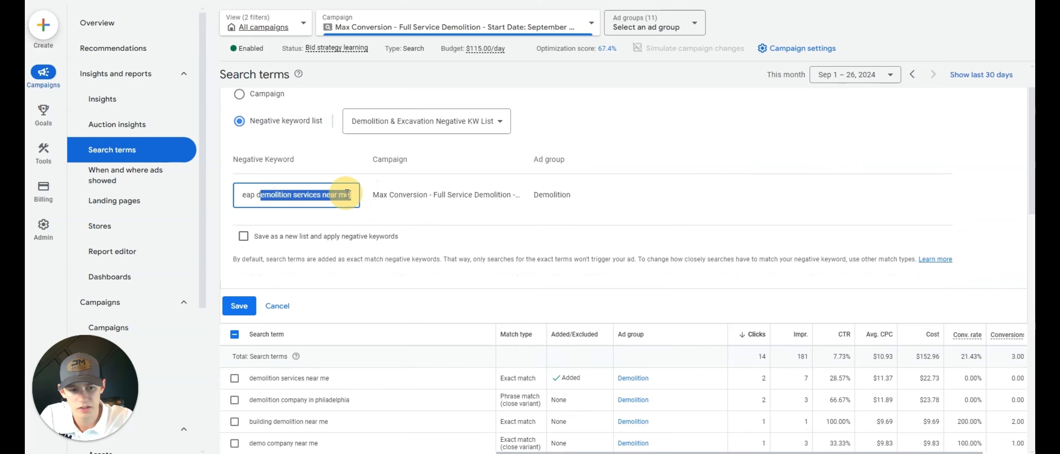
left_click(243, 195)
type("[")
left_click(265, 195)
type("]")
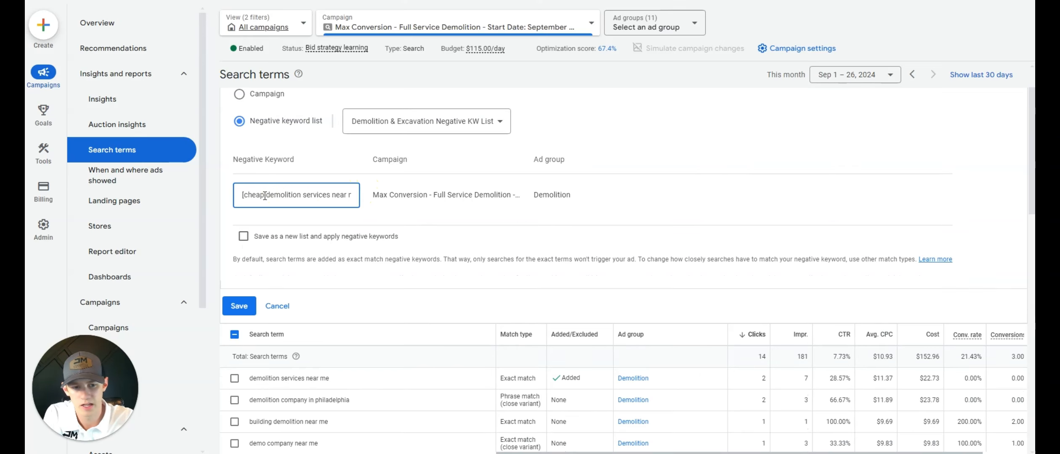
left_click_drag(264, 195, 486, 190)
key("BackSpace")
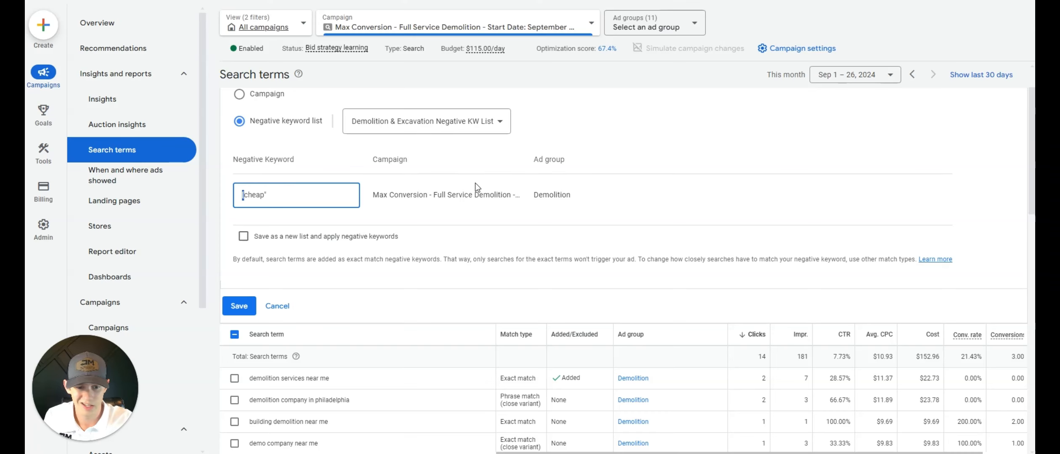
left_click(239, 306)
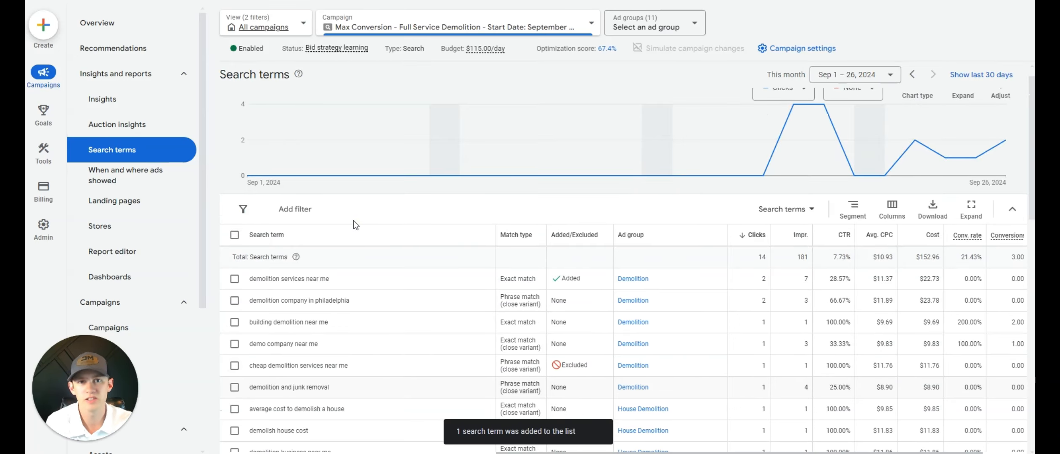
- Review the remaining search terms and switch to the overview table of campaigns
scroll(340, 274, "down", 4)
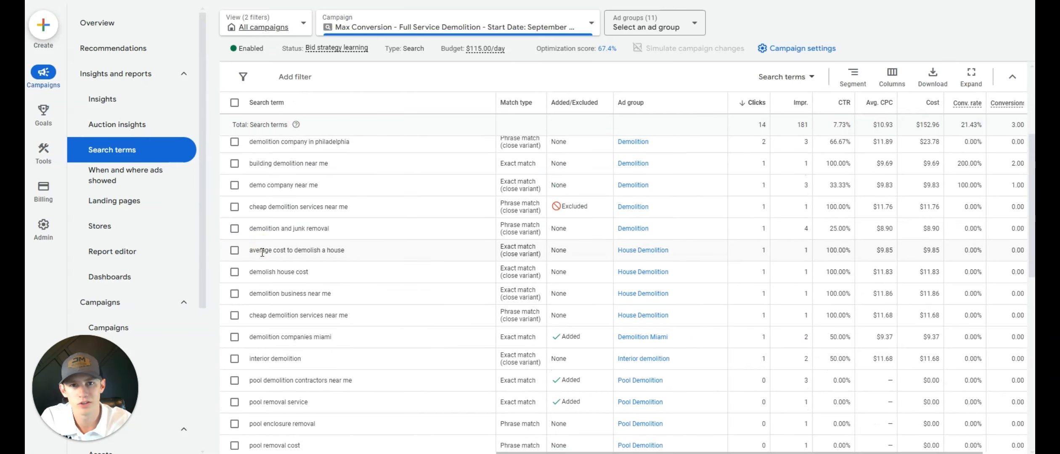
scroll(262, 253, "up", 4)
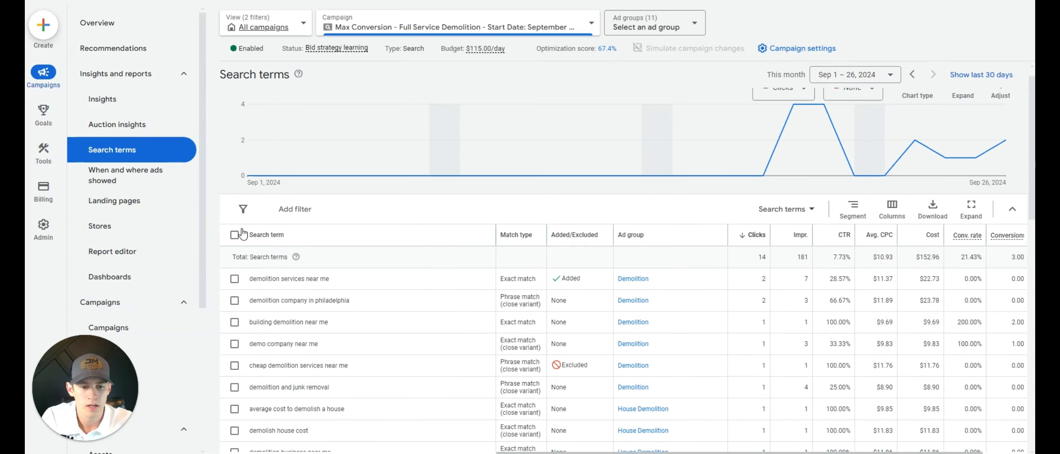
left_click(191, 79)
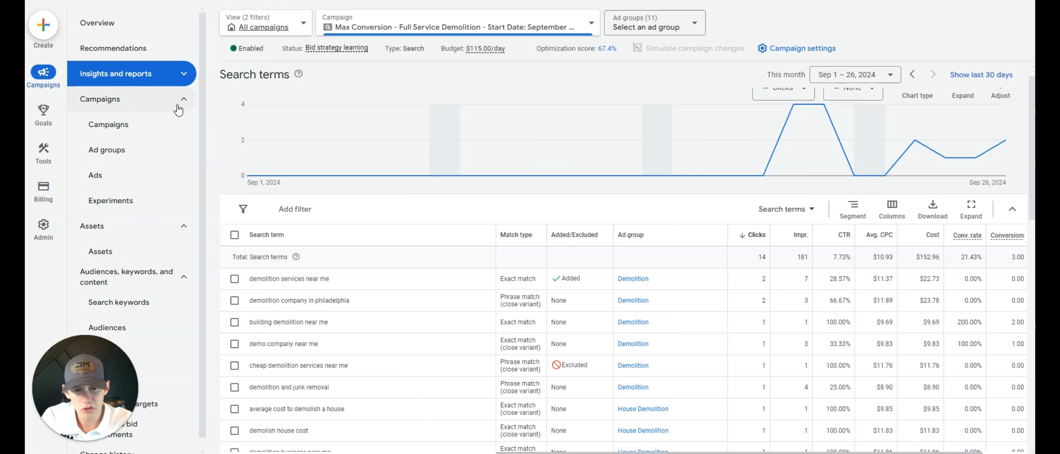
left_click(172, 122)
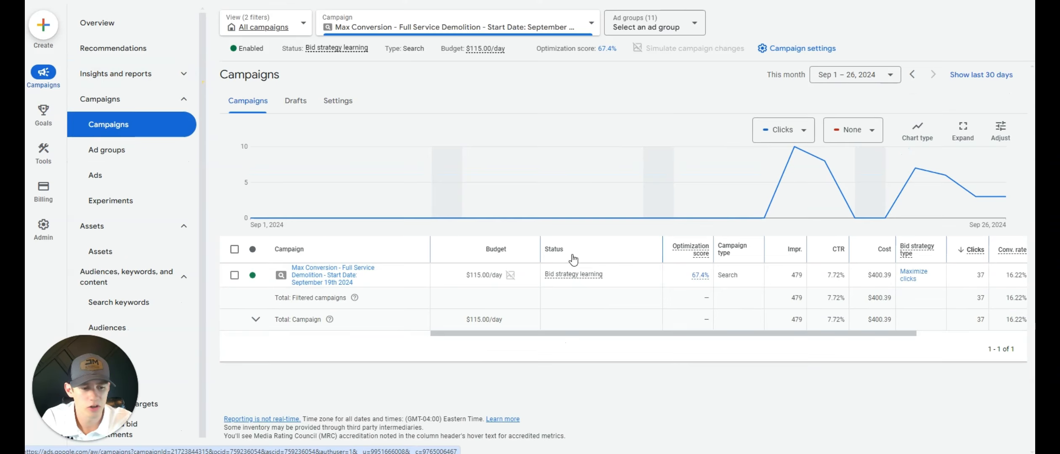
- Open the demolition campaign's settings and expand Bidding to check the Maximize clicks strategy and its maximum CPC bid limit
left_click(412, 306)
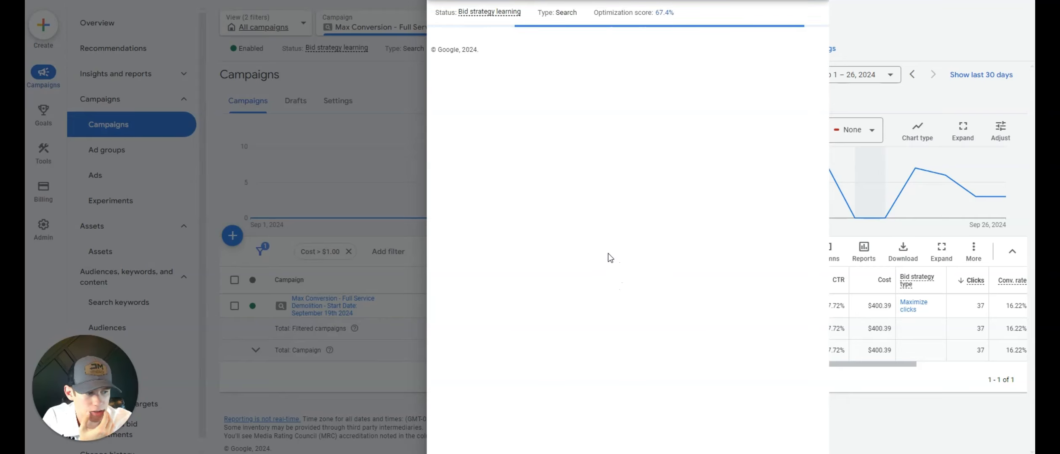
left_click(604, 280)
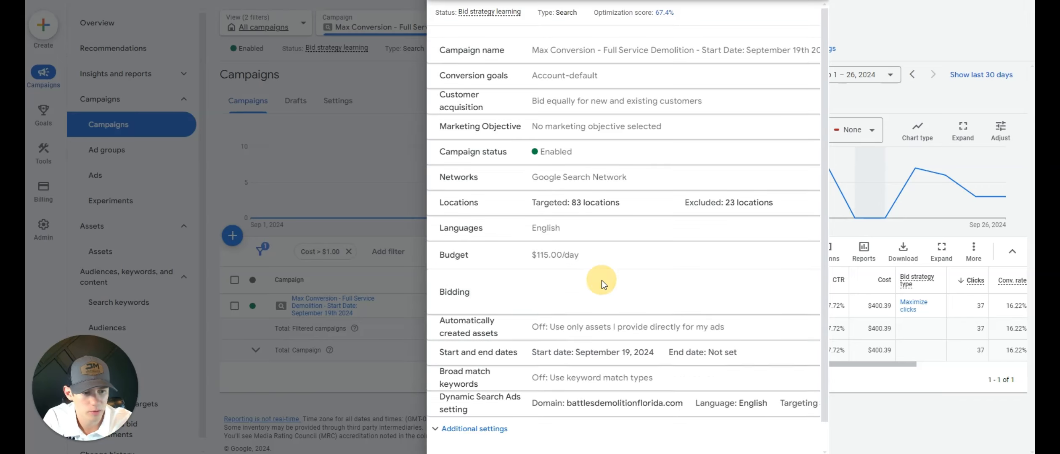
left_click(558, 350)
scroll(654, 317, "down", 1)
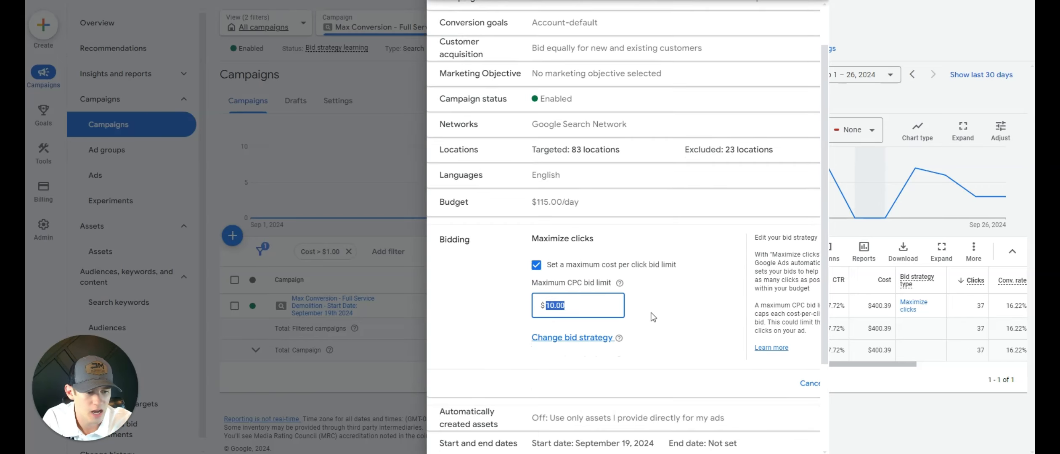
scroll(653, 317, "up", 1)
- Expand the campaign's Locations setting and its location options to check the Presence targeting choice
left_click(555, 221)
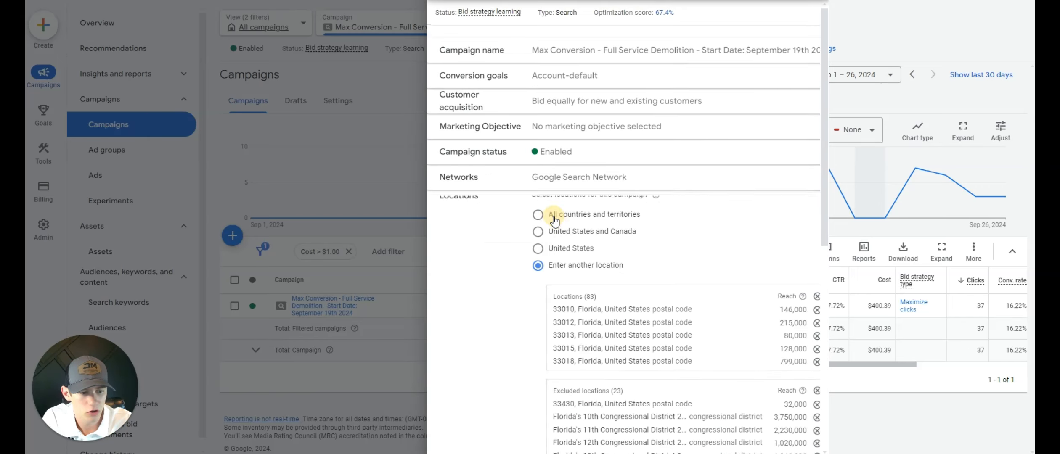
scroll(555, 221, "down", 3)
left_click(541, 379)
scroll(588, 312, "down", 3)
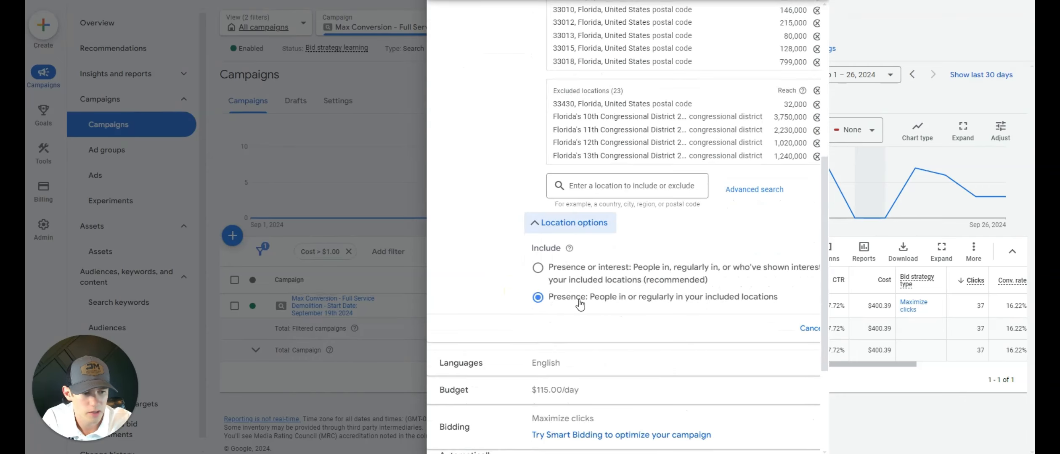
left_click_drag(578, 300, 740, 297)
left_click(682, 292)
scroll(679, 288, "up", 6)
- Check the Networks setting for search partners and the Display Network, cancel without changes and close the campaign settings
left_click(578, 177)
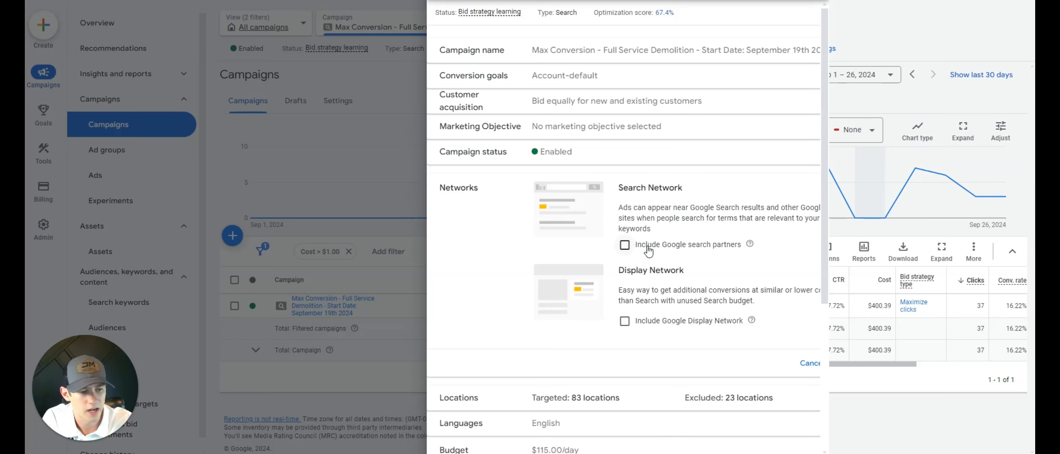
left_click(808, 364)
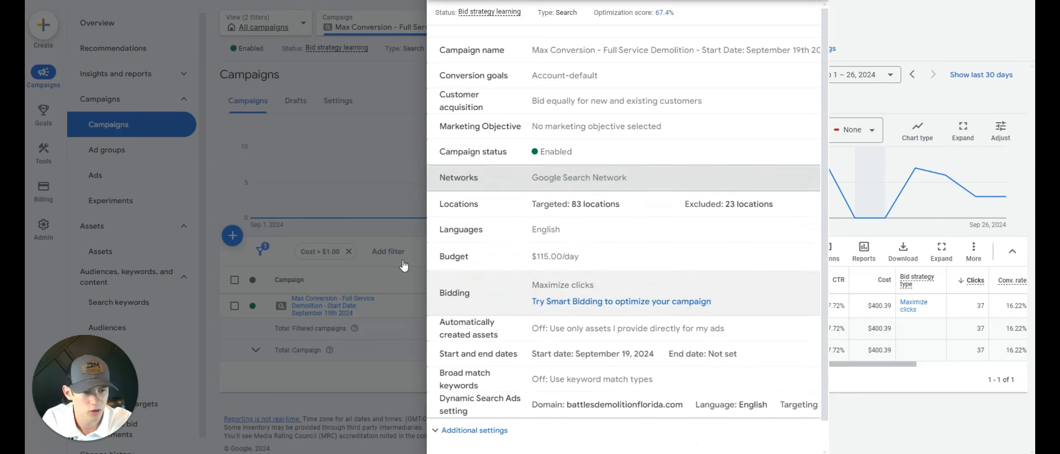
left_click(286, 201)
- Open the campaign's Locations report and examine the targeted and excluded areas of South Florida on the map
left_click(178, 227)
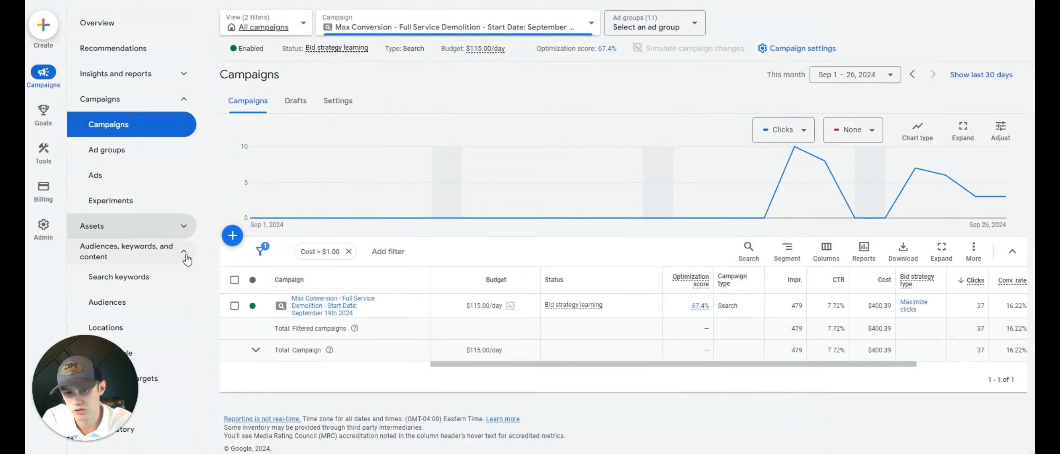
left_click(184, 253)
left_click(184, 251)
left_click(126, 328)
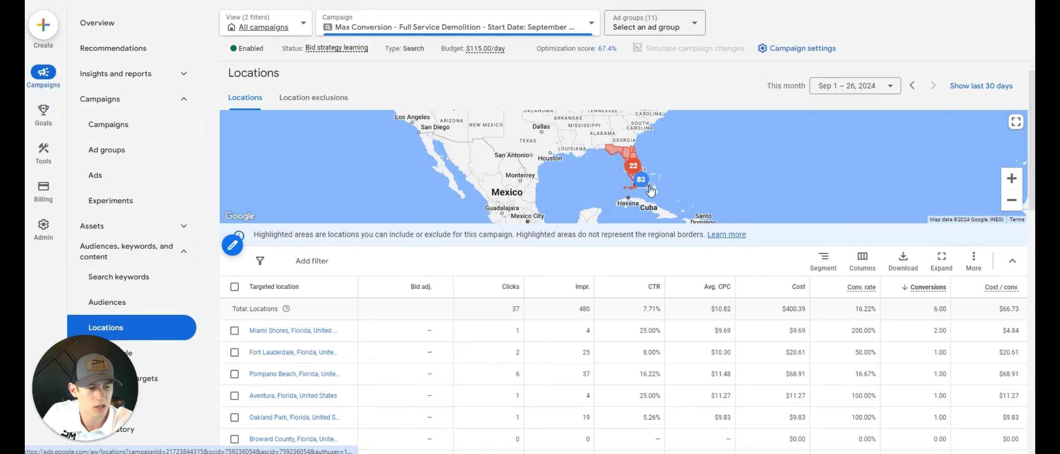
scroll(636, 180, "up", 3)
scroll(636, 179, "up", 3)
left_click_drag(620, 166, 659, 187)
left_click_drag(667, 158, 671, 173)
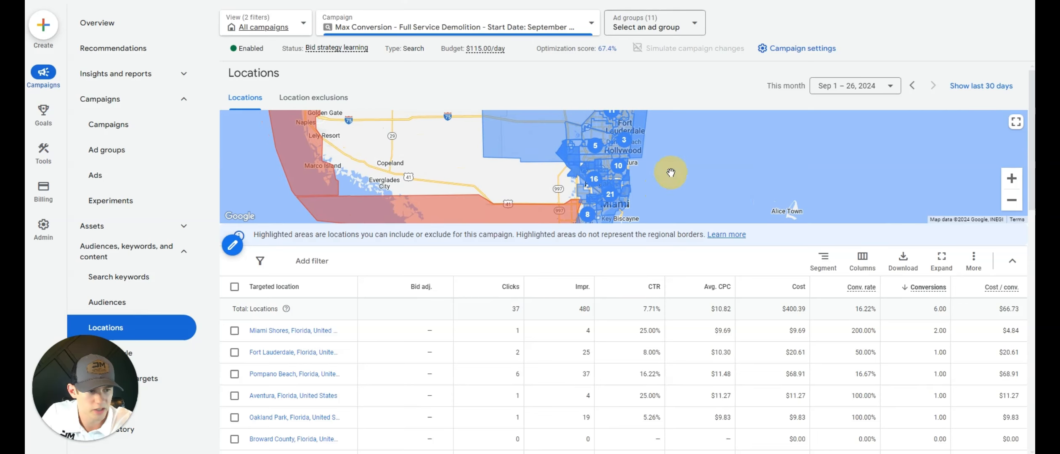
- Open the targeted locations for editing and display all areas on the map around Miami and Fort Lauderdale
left_click(233, 245)
left_click(980, 133)
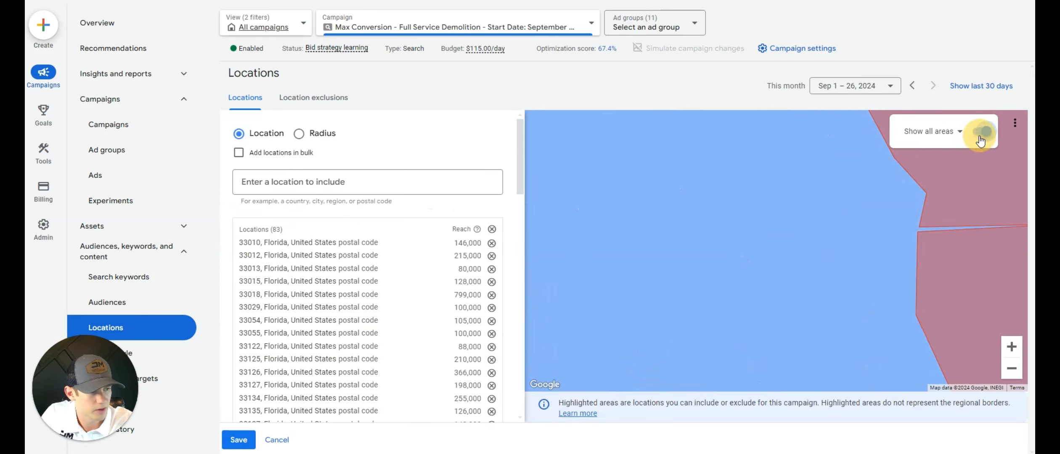
left_click(959, 136)
left_click(869, 239)
scroll(879, 237, "down", 2)
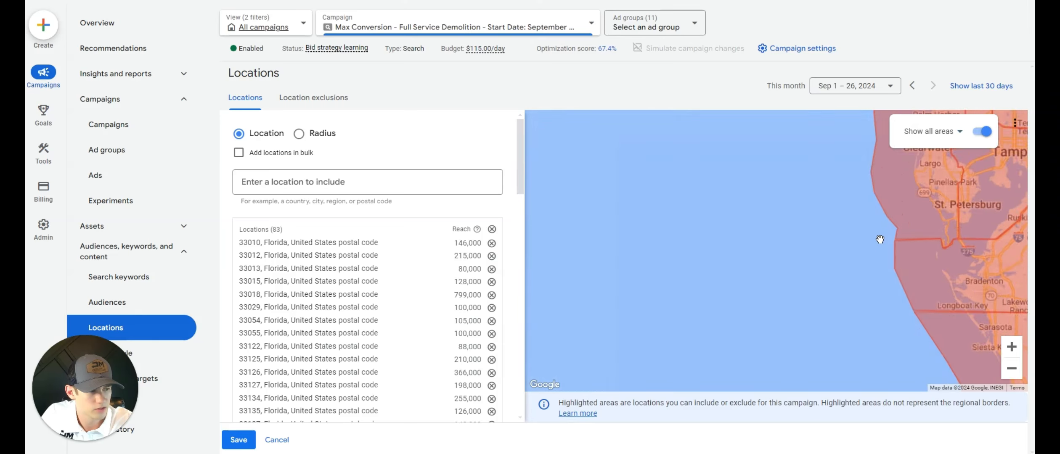
left_click_drag(880, 237, 676, 229)
left_click_drag(917, 301, 710, 216)
left_click_drag(882, 249, 705, 215)
left_click_drag(677, 371, 702, 221)
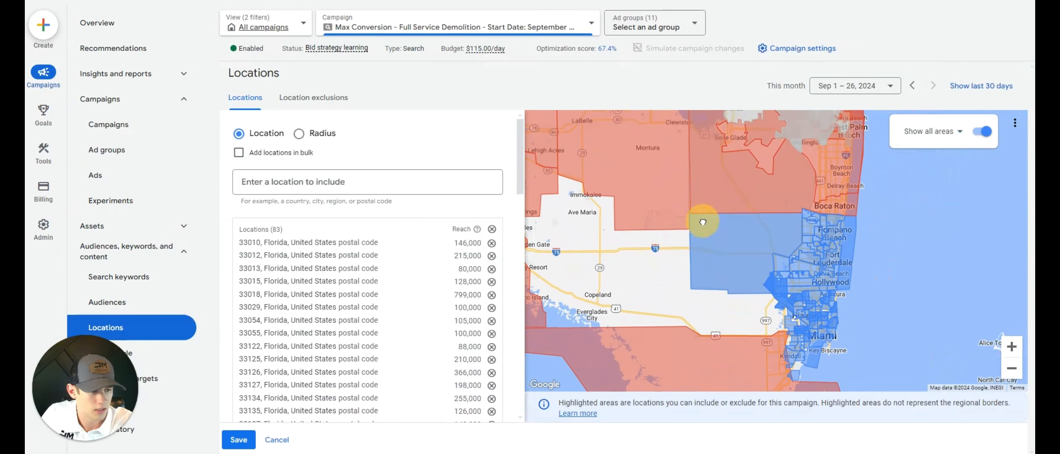
scroll(811, 229, "up", 2)
left_click_drag(810, 229, 722, 182)
- Show the map areas by postal code and include Florida postal codes 33021 and 33020 around Hollywood
left_click(959, 131)
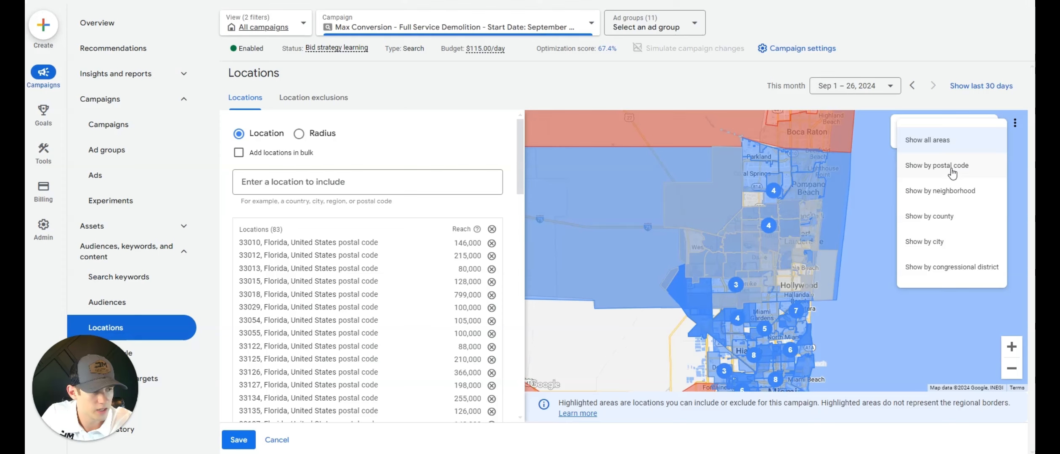
left_click(905, 165)
scroll(759, 248, "up", 2)
left_click(815, 331)
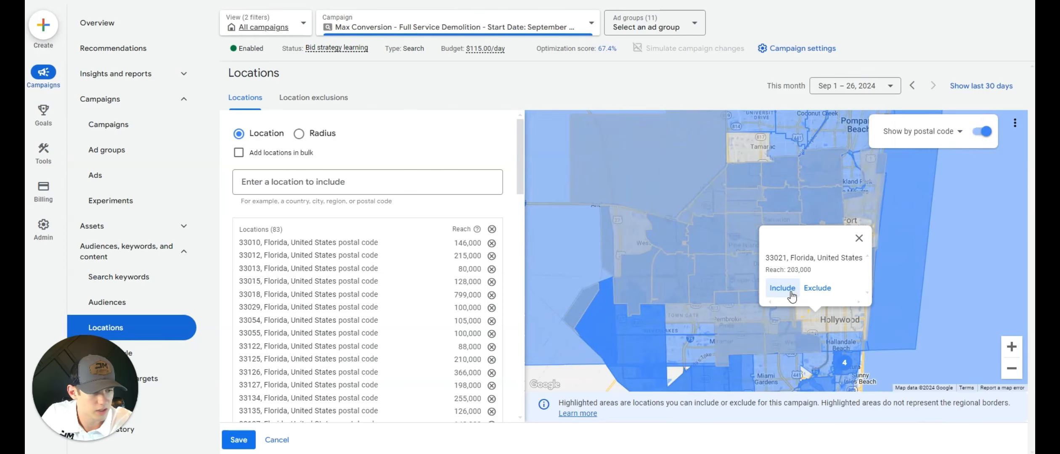
left_click(831, 313)
left_click(833, 315)
left_click(798, 288)
- Include Florida postal codes 33019, 33004 and 33316 plus one more untargeted area near Fort Lauderdale, and save the locations
left_click(854, 299)
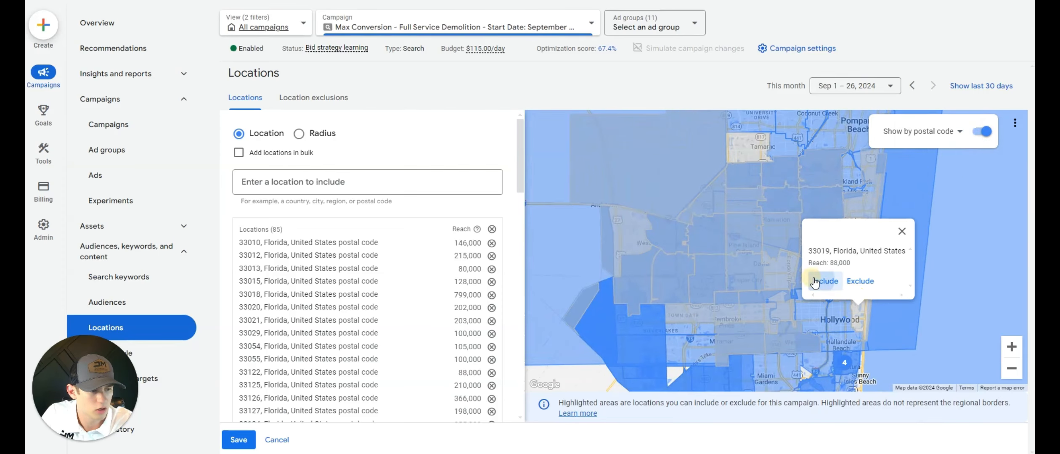
left_click(820, 280)
left_click(804, 281)
left_click(817, 260)
left_click(848, 252)
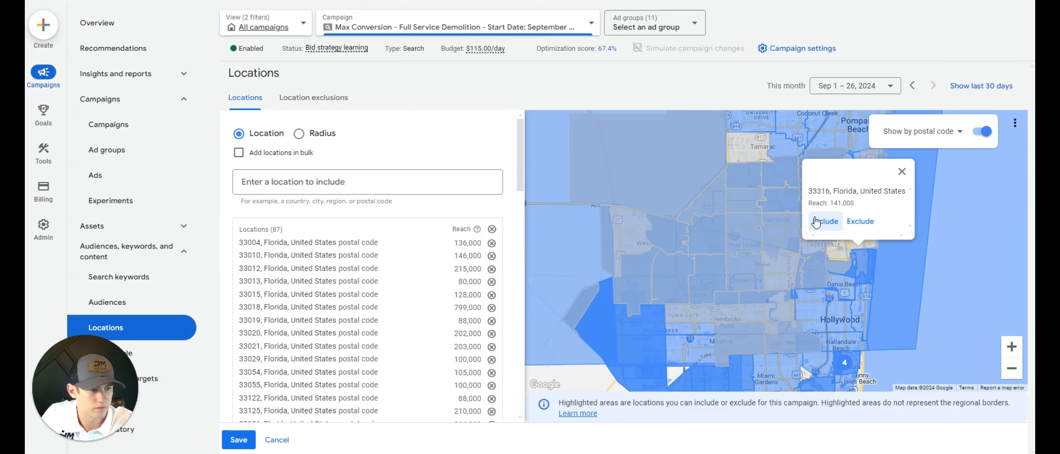
left_click(816, 222)
left_click(777, 170)
left_click(715, 207)
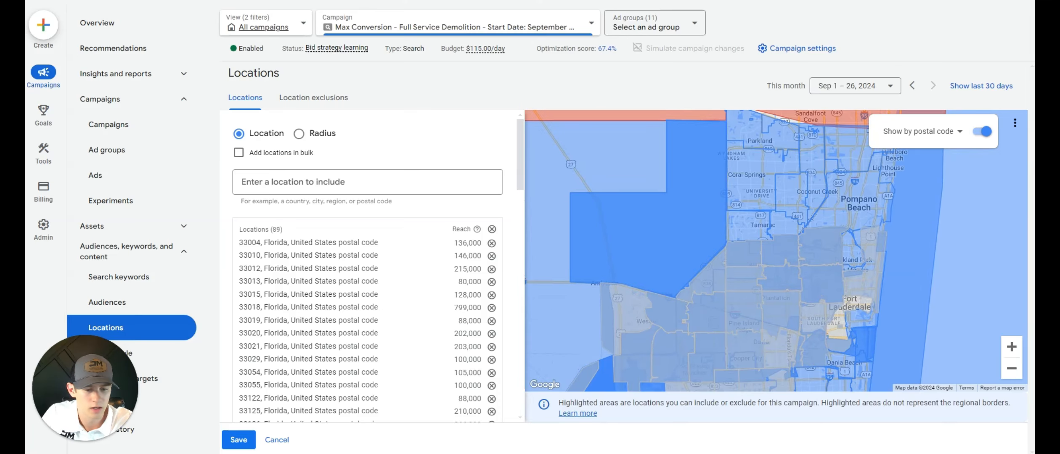
left_click(238, 440)
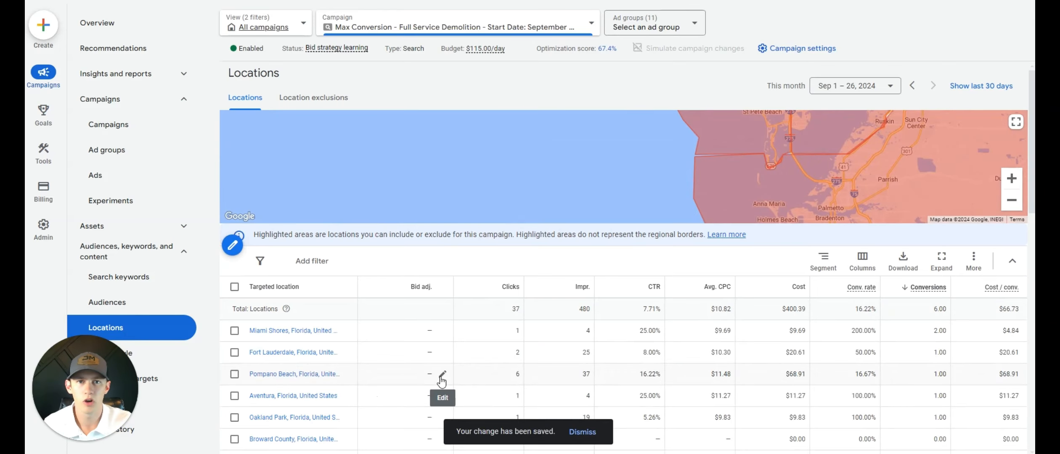
- Check the updated location targeting around Miami and Fort Lauderdale on the Locations report map
left_click(1013, 201)
left_click(1013, 201)
left_click_drag(953, 201, 634, 137)
scroll(651, 149, "up", 2)
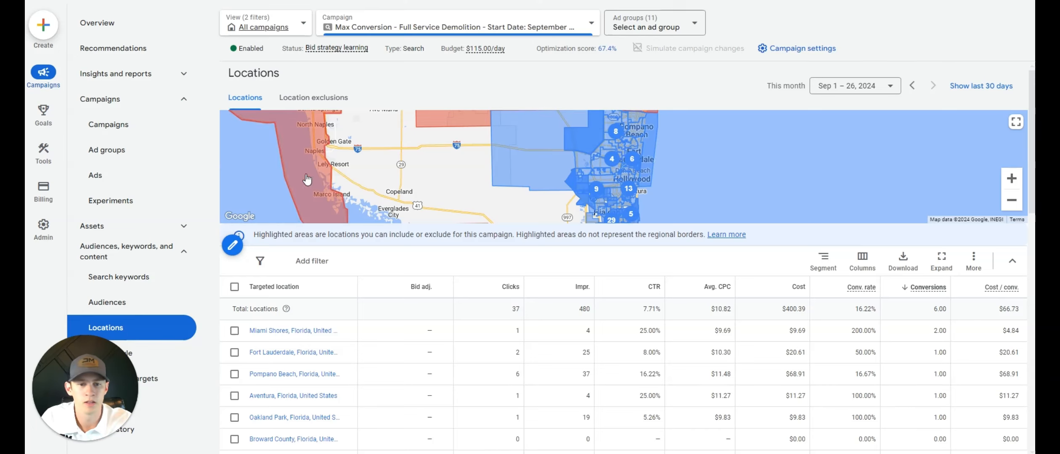
left_click(184, 101)
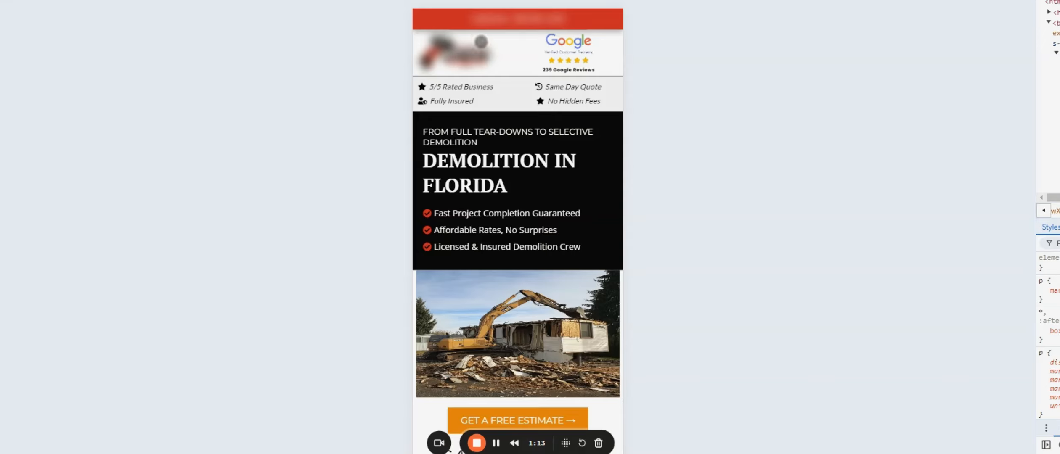
- Examine the demolition landing page's mobile layout, including its headline, reviews, free estimate button, discount offer, trust badges and services section
scroll(529, 112, "down", 3)
scroll(530, 112, "up", 3)
scroll(529, 110, "down", 10)
scroll(529, 107, "up", 10)
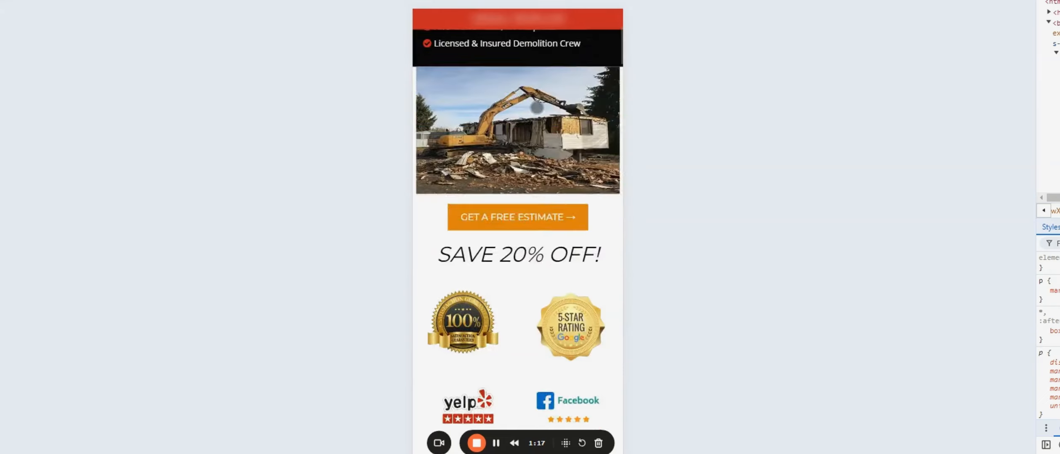
scroll(518, 101, "down", 5)
scroll(513, 98, "up", 5)
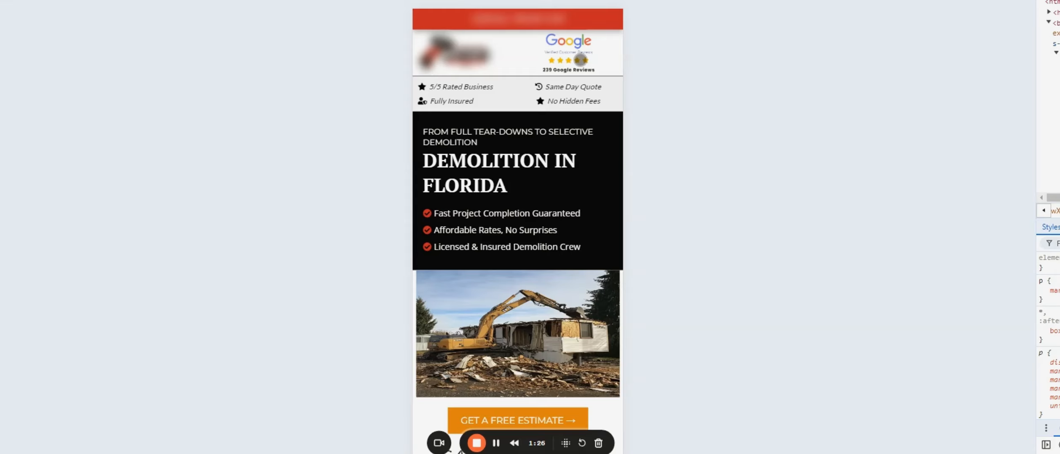
scroll(473, 184, "down", 5)
scroll(495, 178, "up", 5)
scroll(562, 110, "down", 5)
scroll(551, 173, "down", 4)
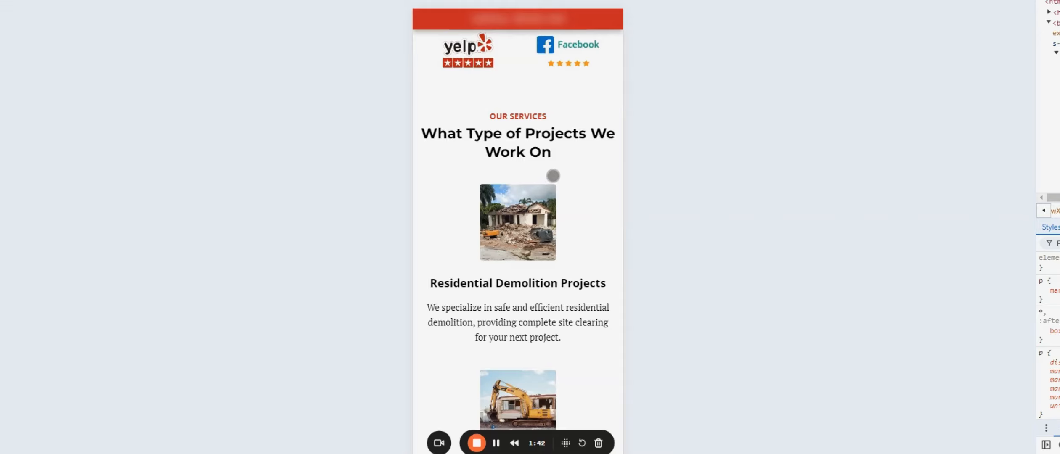
scroll(553, 180, "down", 7)
scroll(549, 172, "up", 13)
scroll(552, 169, "up", 4)
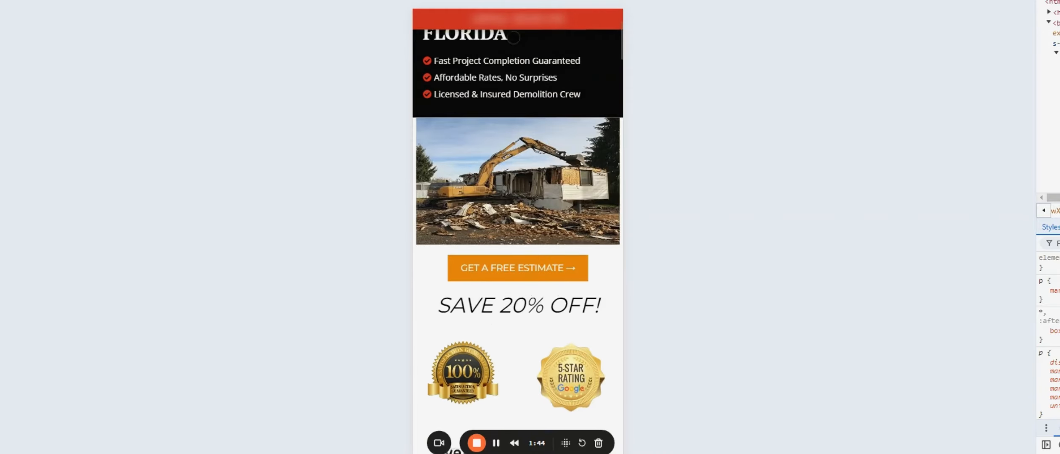
scroll(555, 147, "up", 4)
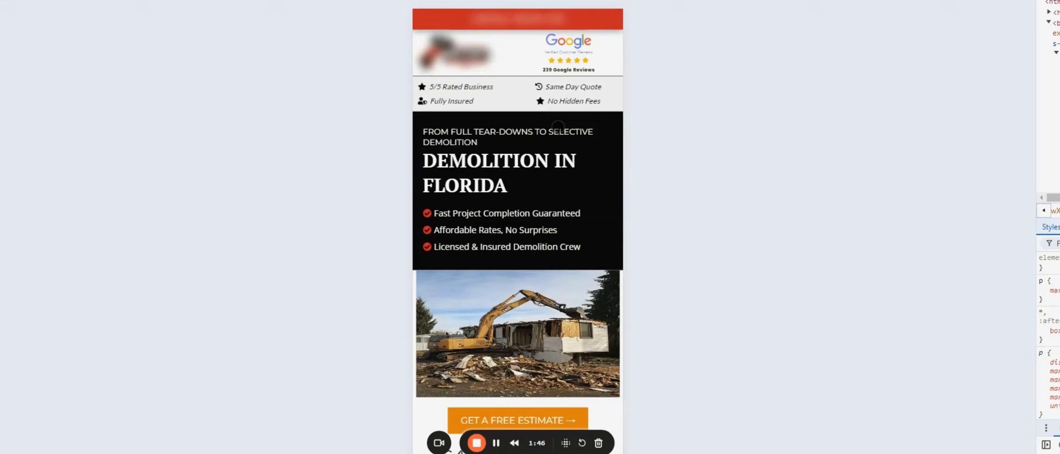